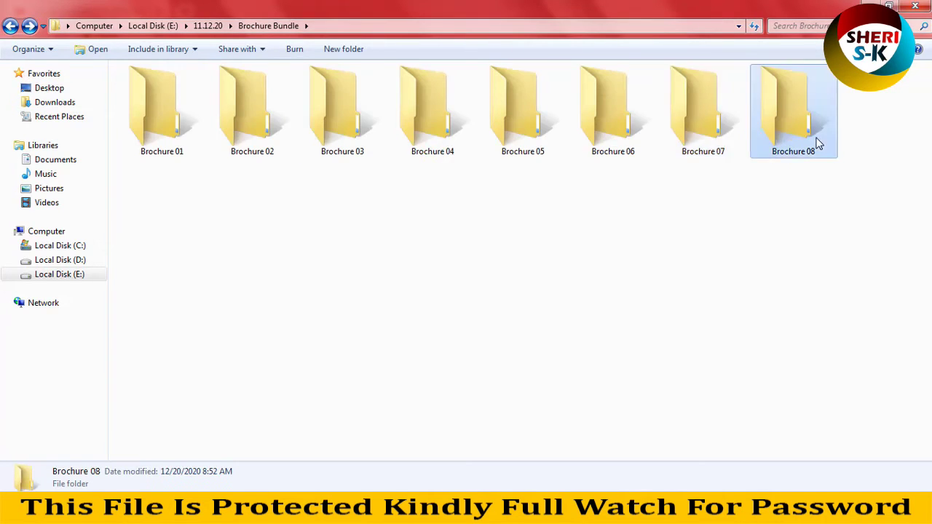
In Windows Explorer, navigate from the brochure folders into Brochure 02's ADOBE PHOTOSHOP folder.
double_click(186, 106)
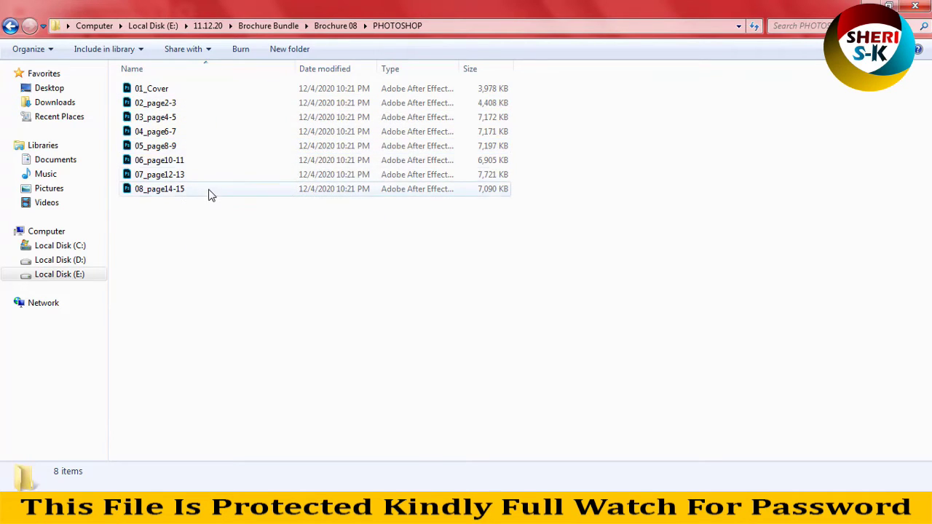
scroll(210, 193, "up", 3)
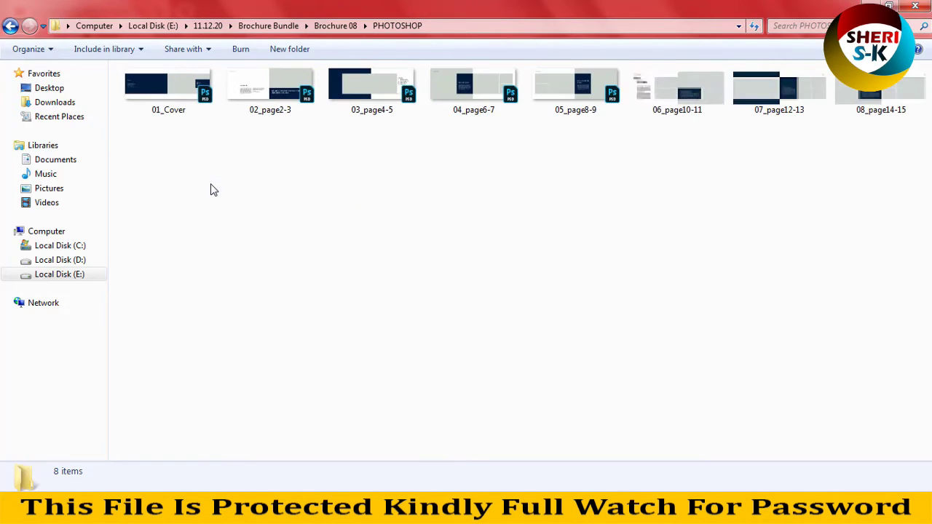
left_click(10, 28)
left_click(9, 28)
double_click(290, 110)
left_click(195, 104)
double_click(195, 105)
Drag 01_front_cover_back onto Photoshop to open it.
scroll(197, 104, "up", 3)
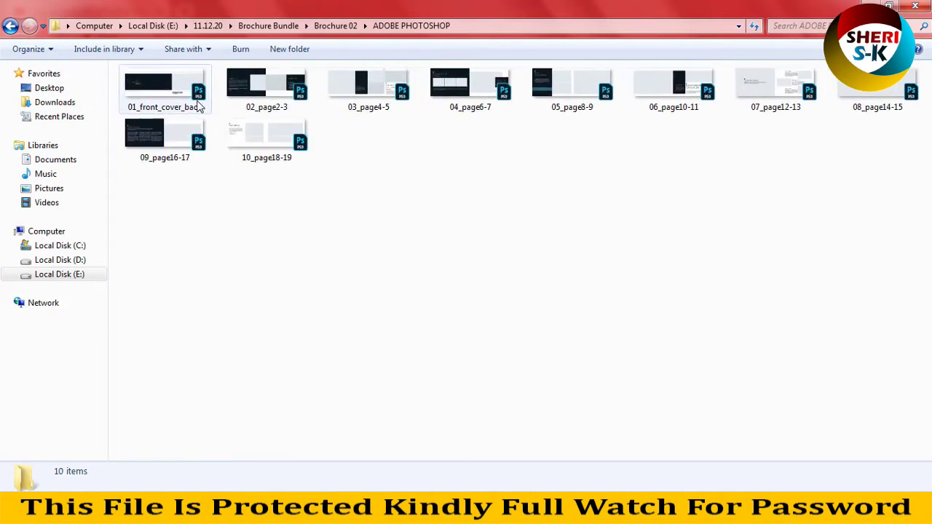
left_click_drag(308, 110, 493, 172)
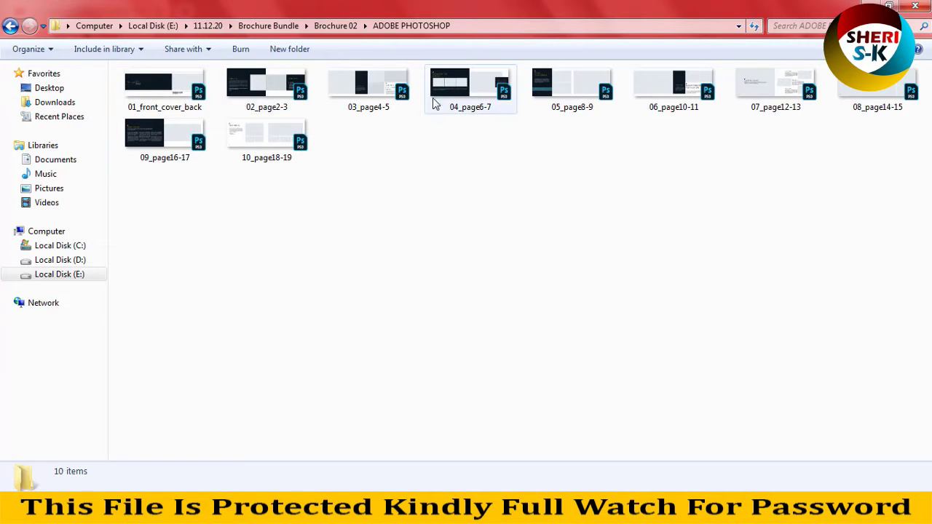
left_click(176, 96)
left_click_drag(173, 104, 273, 166)
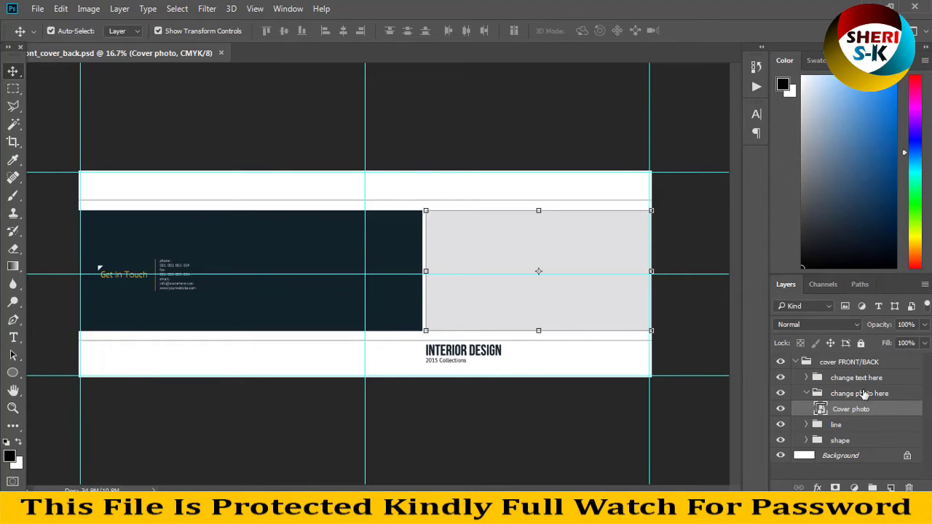
Inspect the cover's layers: FRONT/BACK, change text here, change photo here, Cover photo, line, and shape groups.
left_click(857, 364)
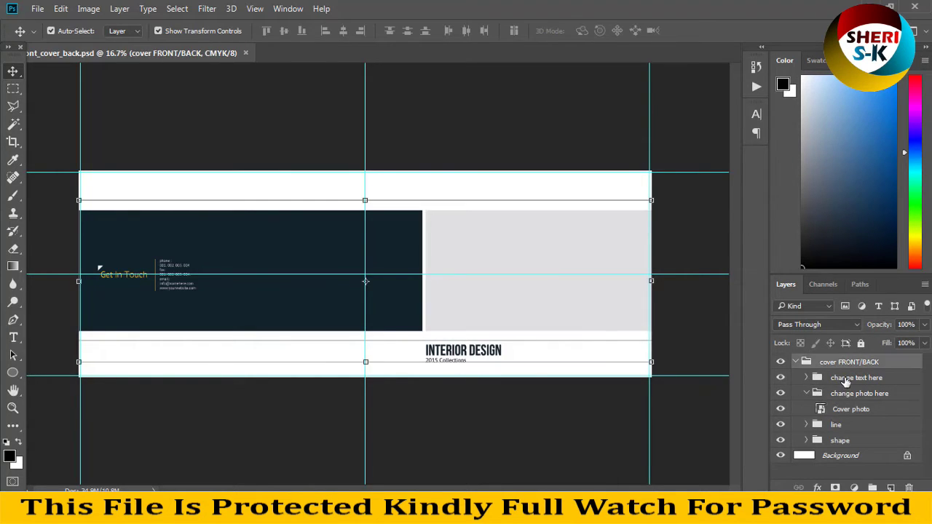
left_click(844, 380)
left_click(849, 394)
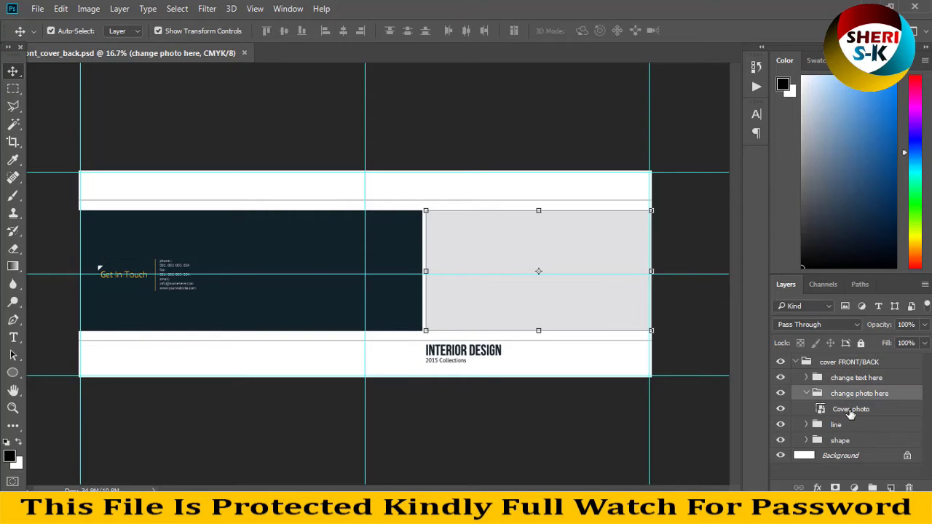
left_click(835, 410)
left_click(833, 426)
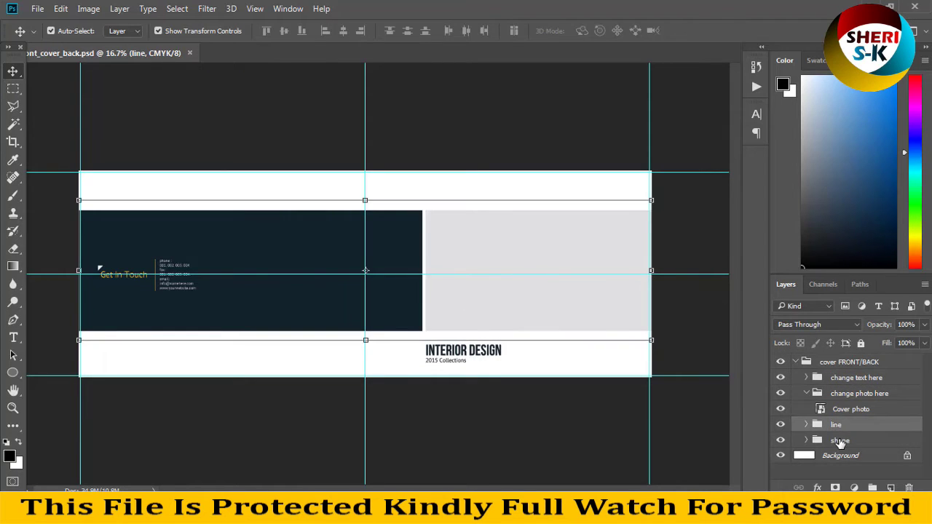
left_click(840, 441)
Unlock the Background into editable Layer 0, check its visibility, then select the dark Shape 2 panel.
left_click(897, 458)
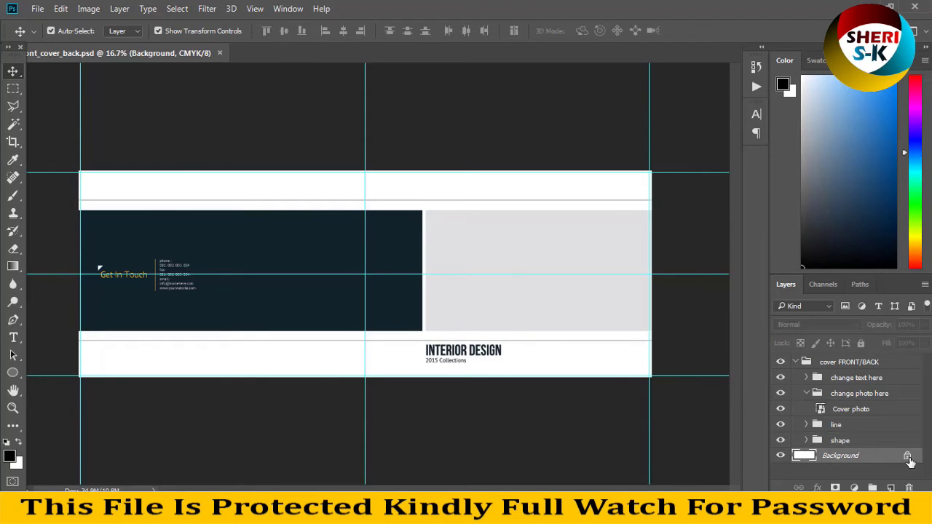
left_click(908, 457)
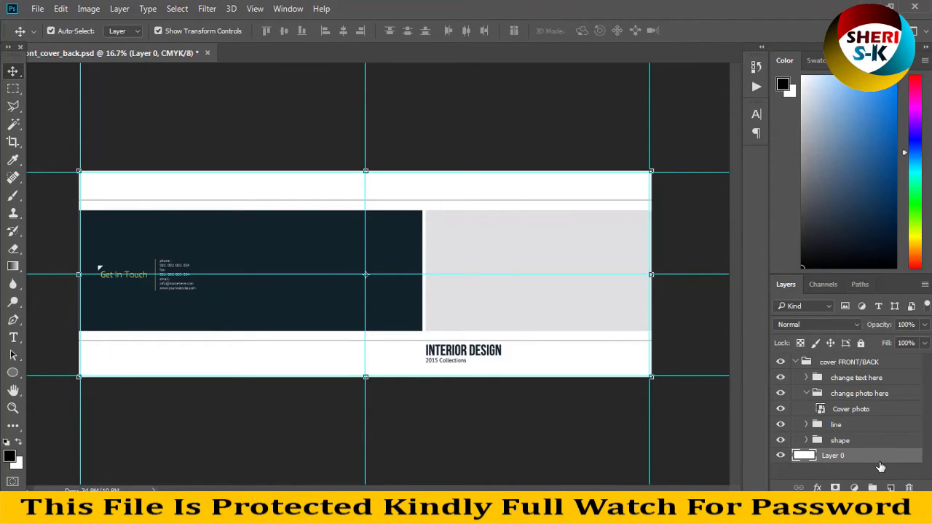
left_click(780, 456)
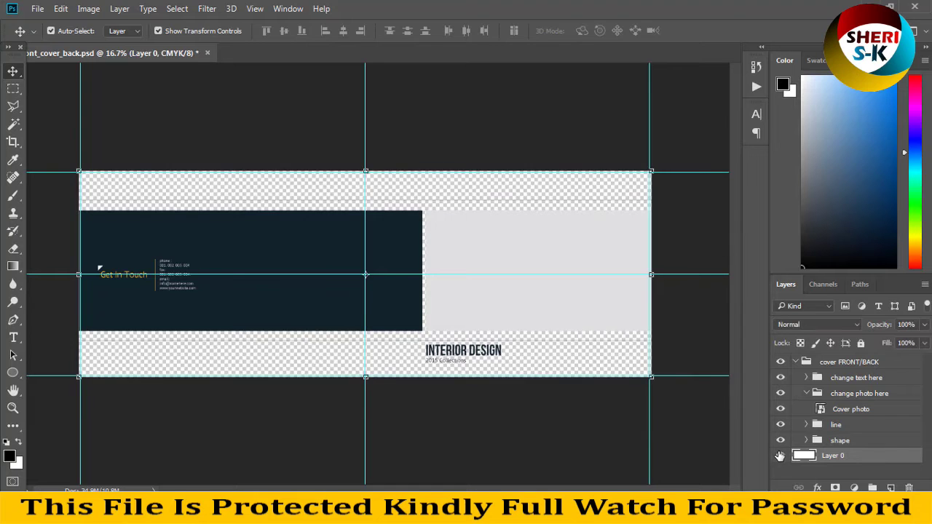
left_click(780, 456)
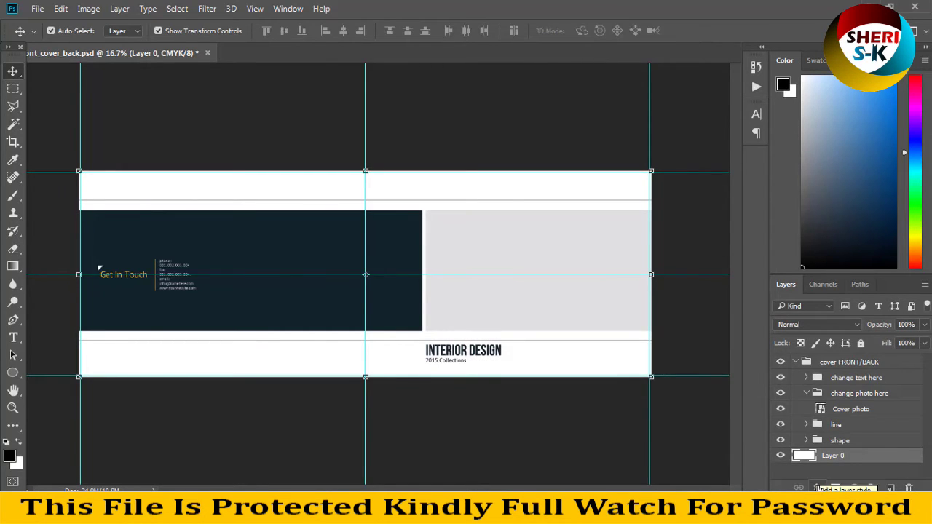
left_click(250, 259)
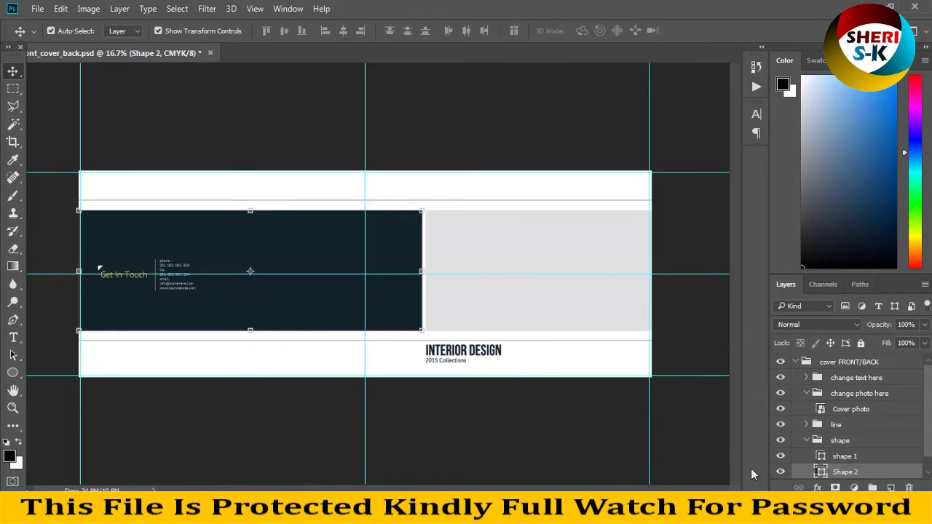
double_click(821, 472)
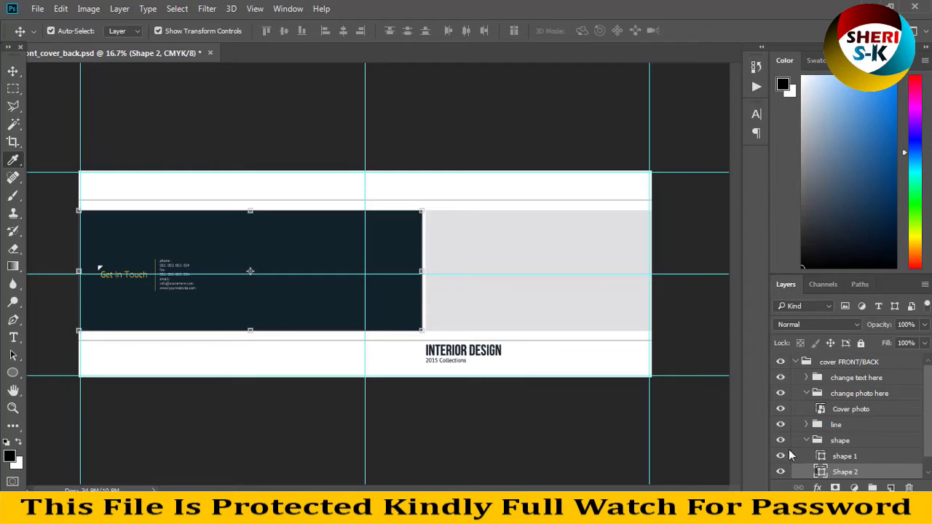
Set the Shape 2 panel fill to blue #1472a4 in the Color Picker.
left_click(637, 168)
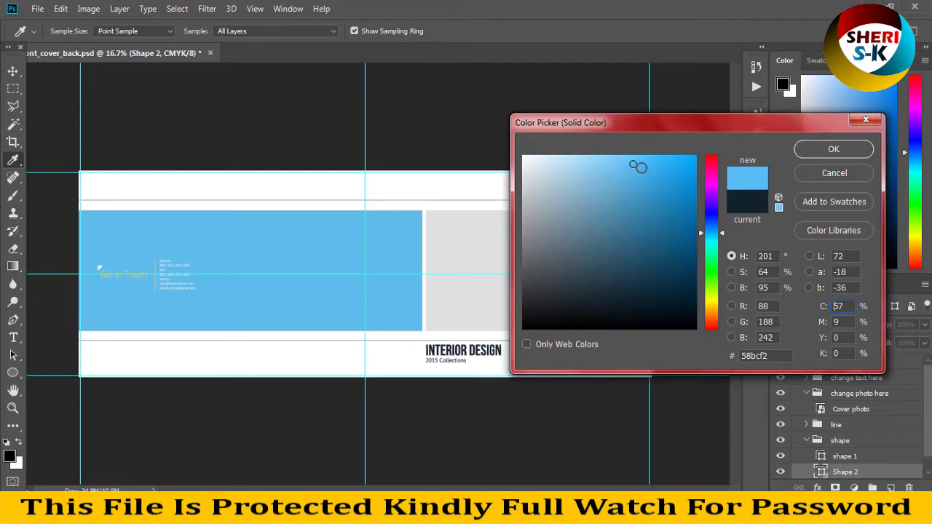
left_click(676, 181)
left_click(675, 216)
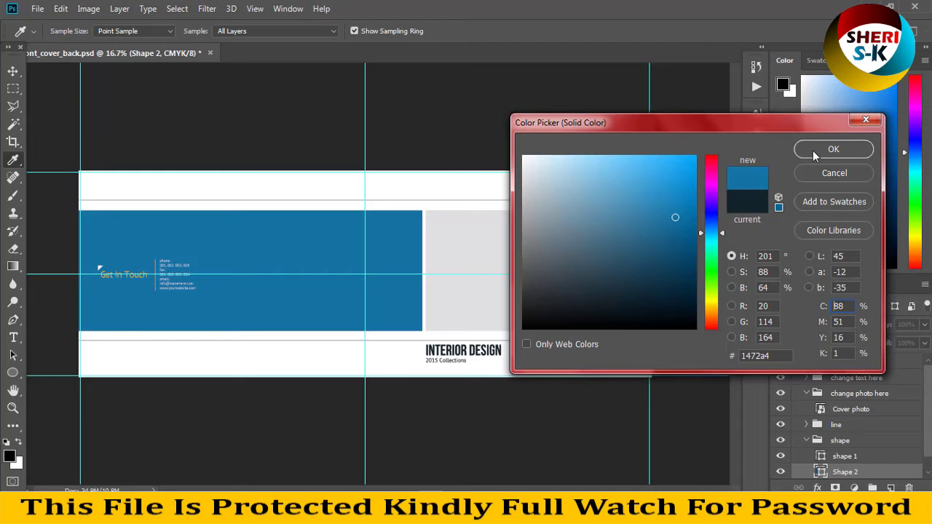
left_click(832, 149)
Toggle shape 1's visibility to inspect it, then select the grey Cover photo placeholder.
scroll(861, 442, "down", 1)
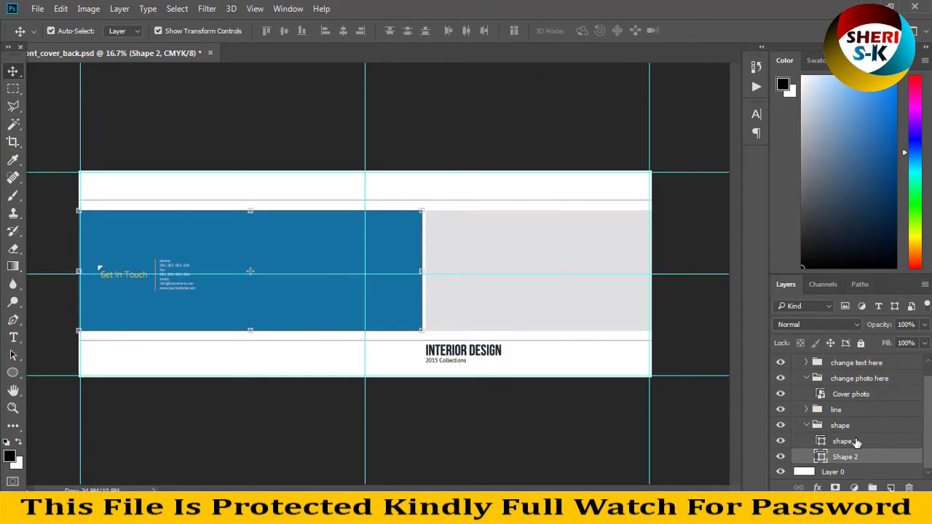
left_click(844, 443)
left_click(780, 441)
left_click(780, 442)
left_click(780, 442)
left_click(779, 442)
left_click(780, 442)
left_click(780, 442)
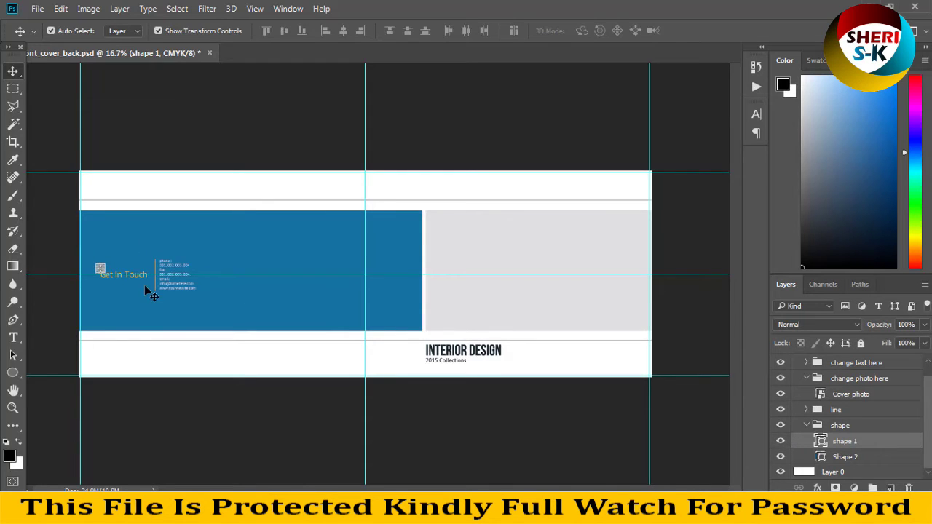
left_click(447, 249)
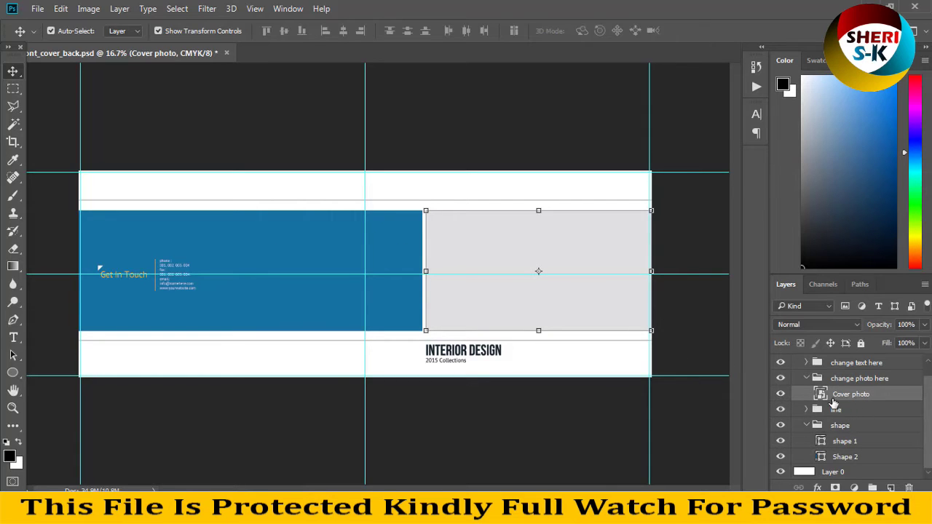
Open the Cover photo smart object and open the plaid-shirt model street photo from disk.
double_click(821, 395)
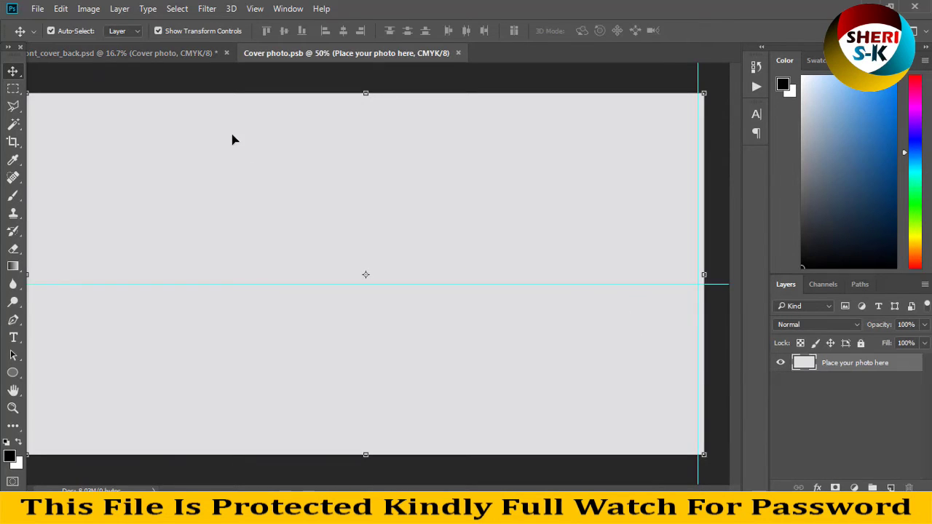
left_click(37, 8)
left_click(44, 35)
scroll(322, 198, "down", 3)
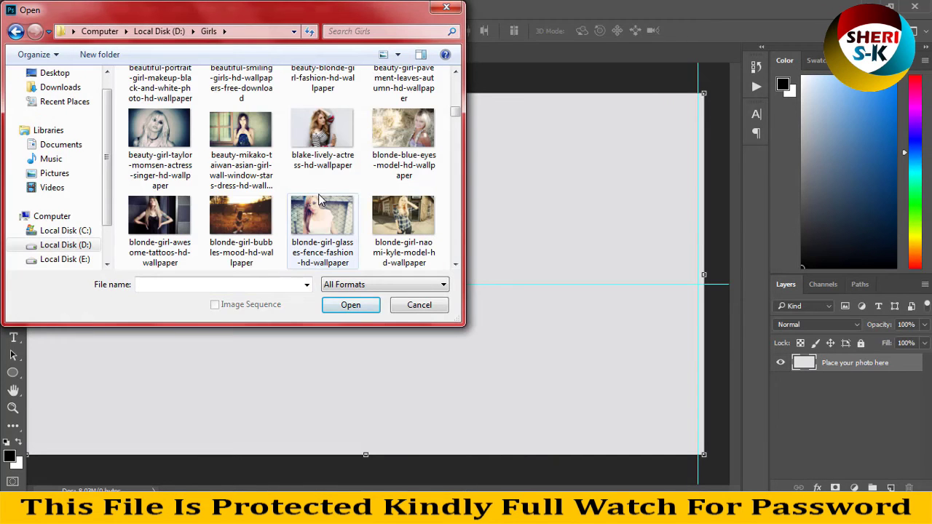
scroll(339, 195, "down", 1)
double_click(397, 149)
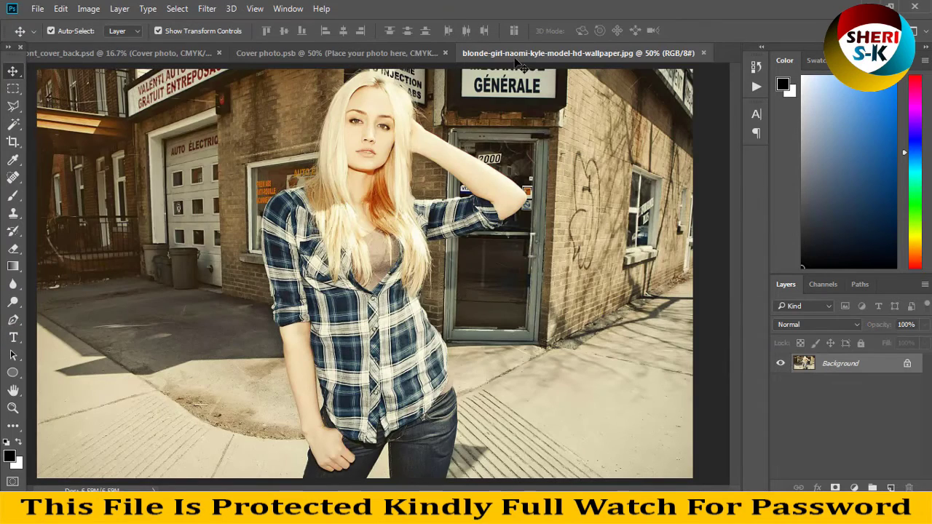
Drag the model photo into Cover photo.psb, fit it over the placeholder, save, and close.
left_click_drag(513, 54, 651, 192)
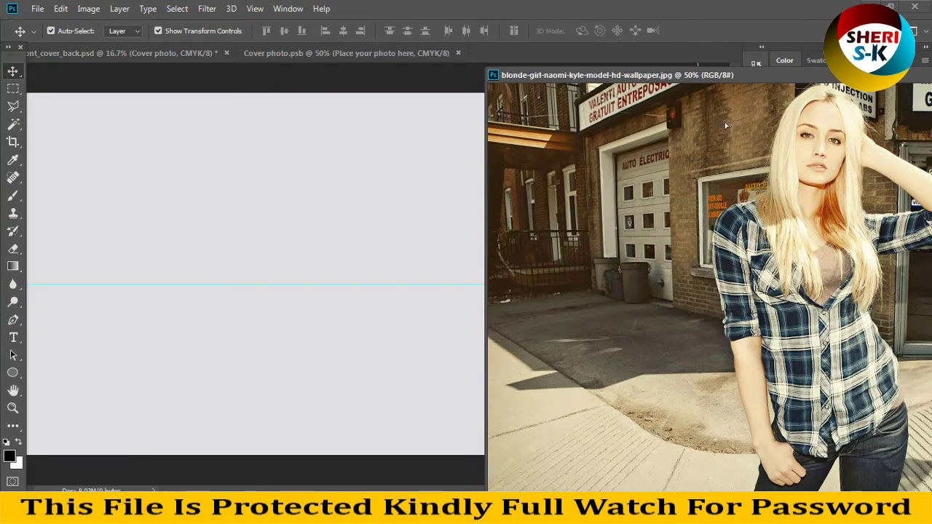
left_click_drag(833, 76, 462, 84)
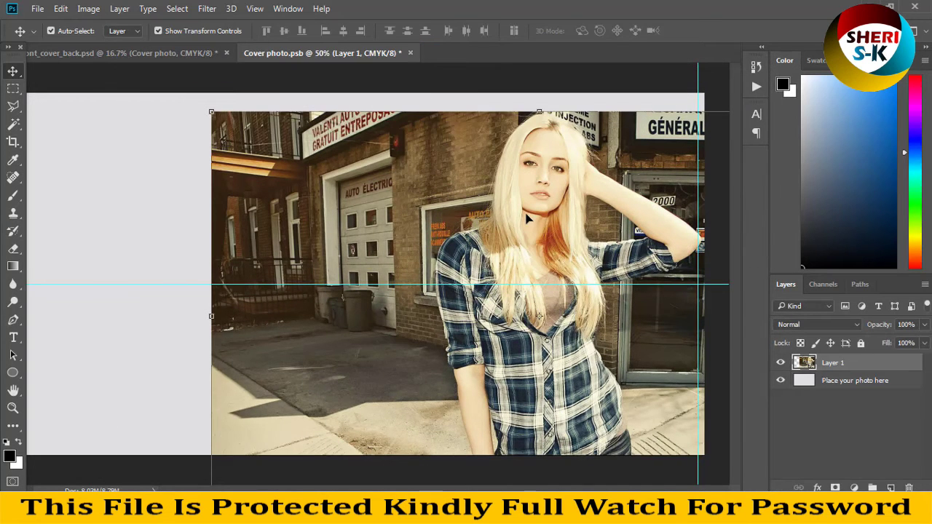
key("ctrl+minus")
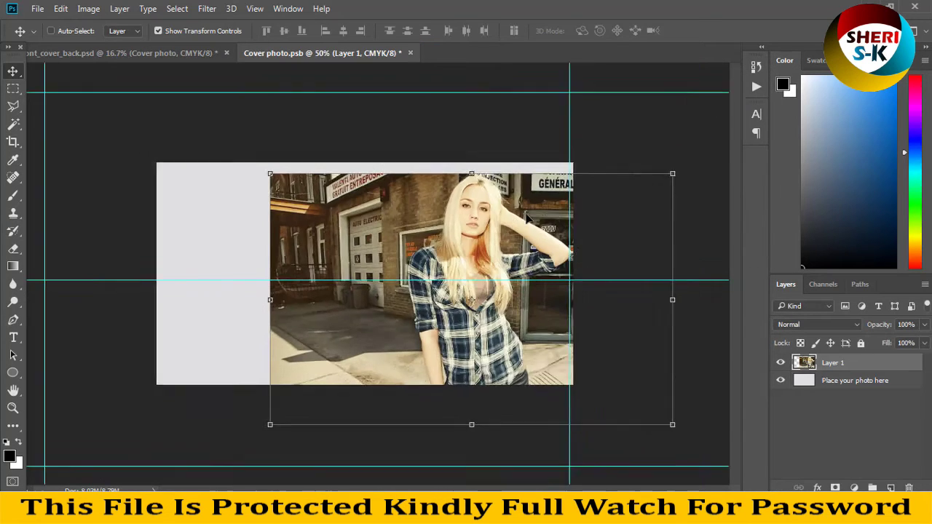
key("ctrl+minus")
left_click_drag(510, 233, 394, 222)
left_click_drag(539, 288, 546, 287)
key("ctrl+s")
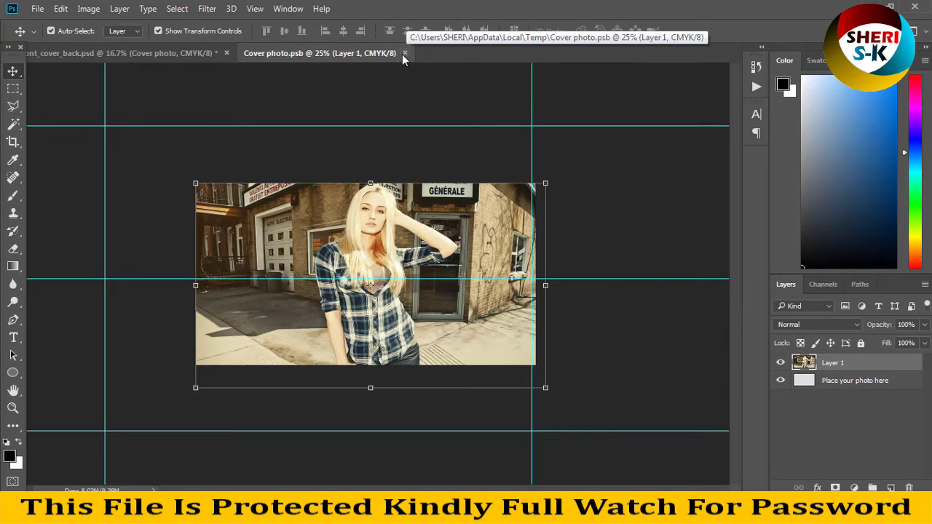
left_click(405, 53)
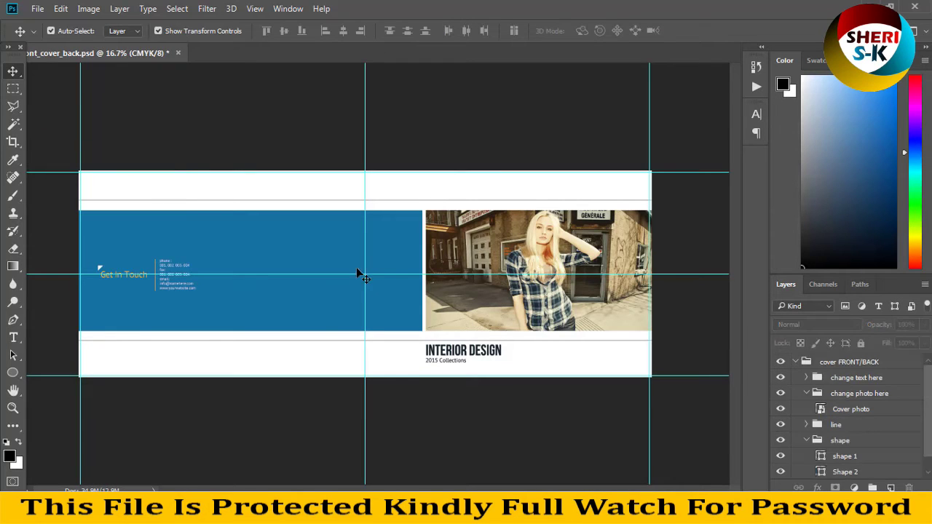
Recolour the Shape 2 left panel to brown #594021 sampled from the photo, then close the cover.
left_click(332, 252)
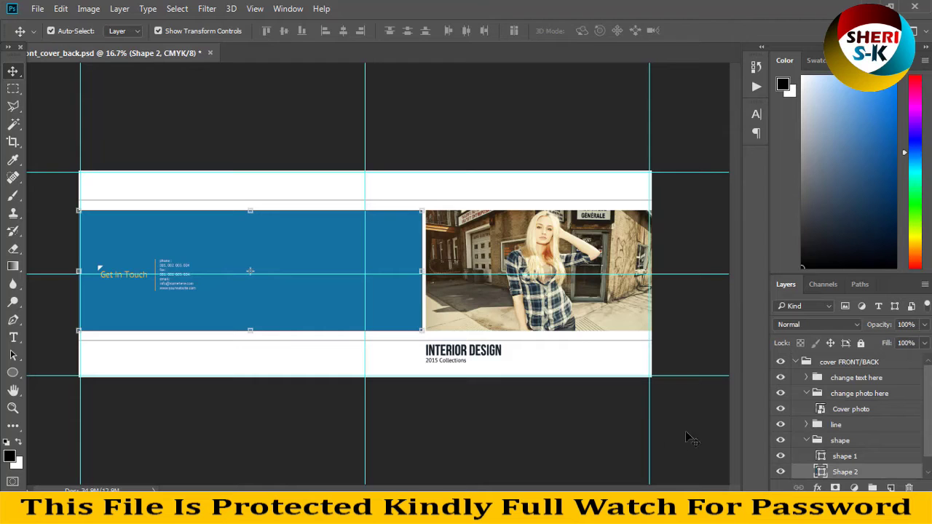
double_click(821, 472)
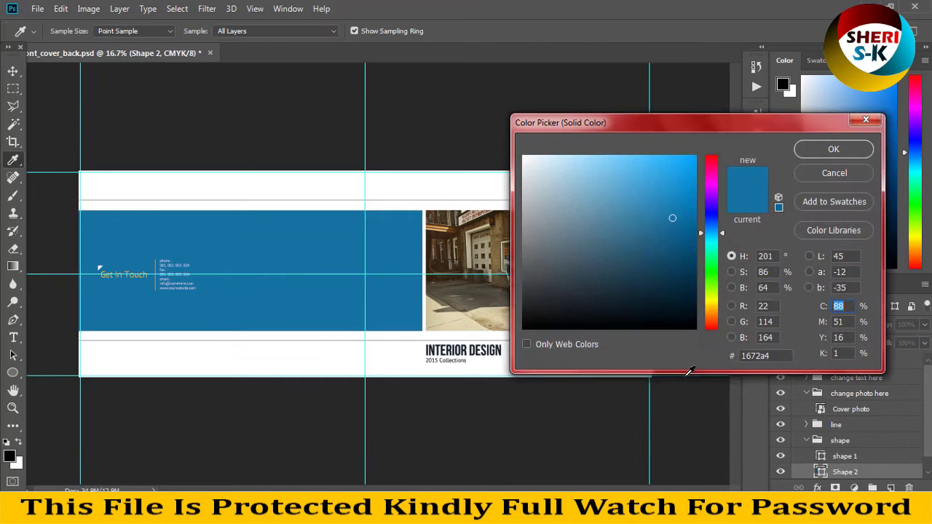
left_click_drag(580, 126, 732, 142)
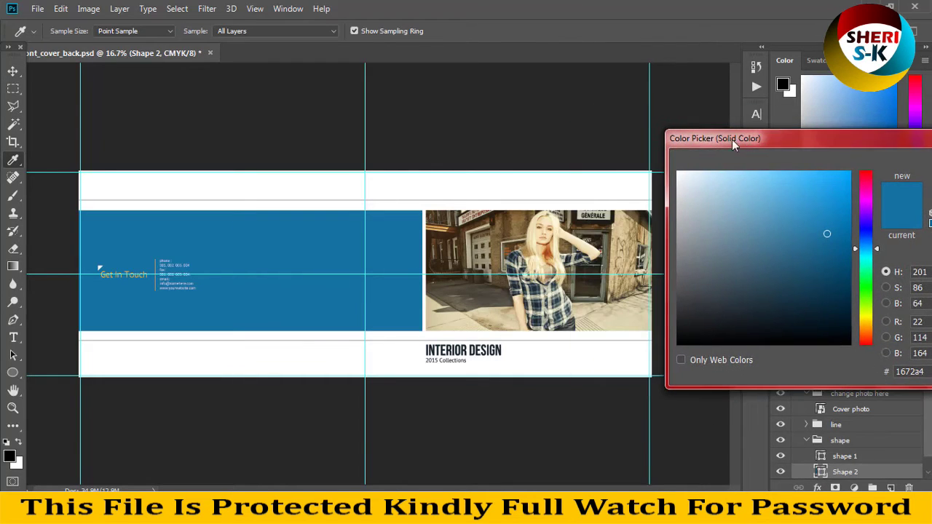
left_click(515, 265)
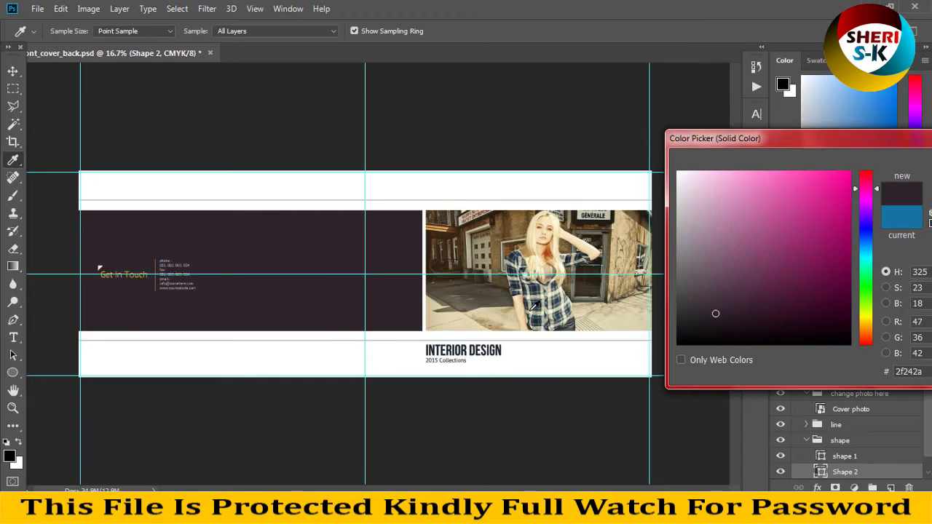
left_click(567, 333)
left_click(562, 321)
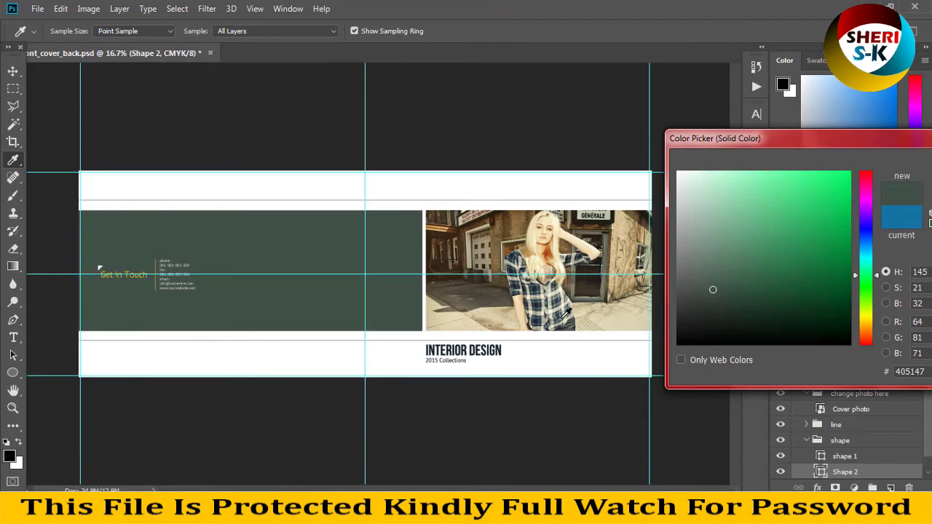
left_click_drag(515, 253, 487, 267)
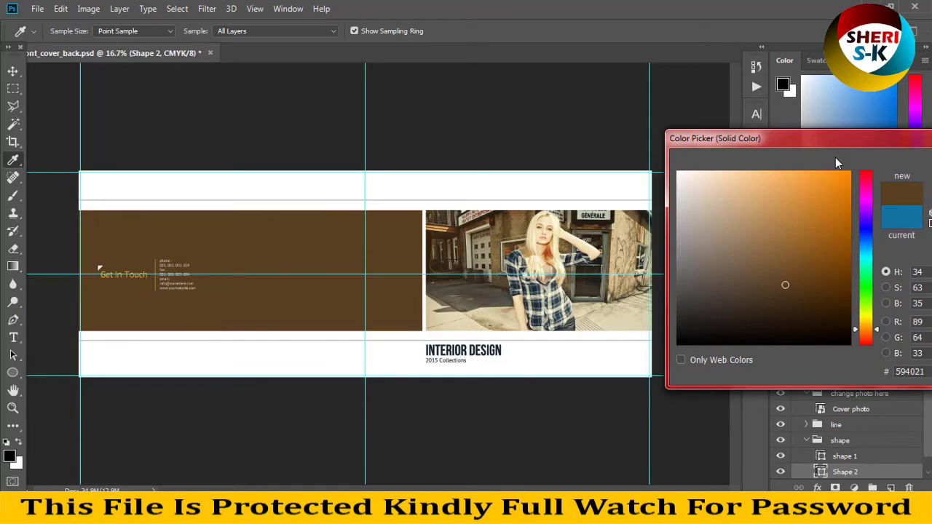
key("Return")
key("v")
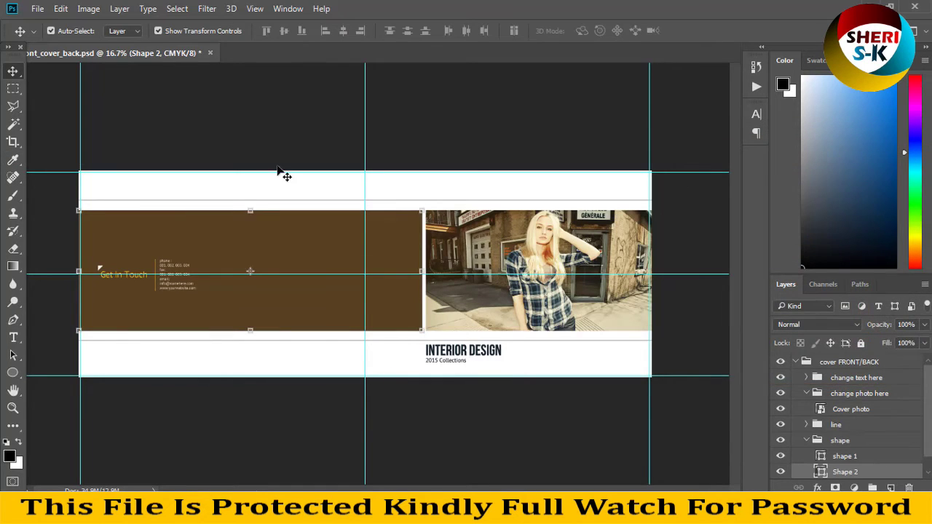
left_click(208, 53)
Close the cover without saving and drag 02_page2-3 into Photoshop.
left_click(466, 205)
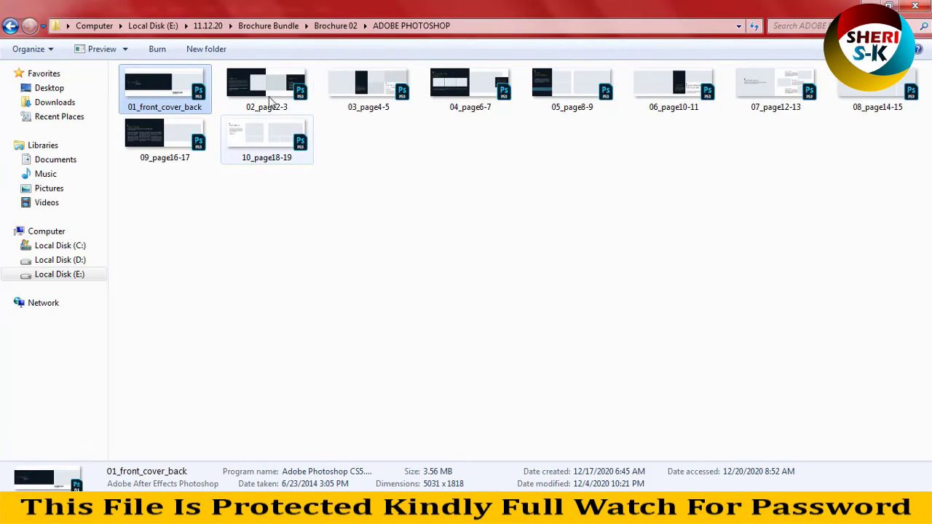
left_click(280, 85)
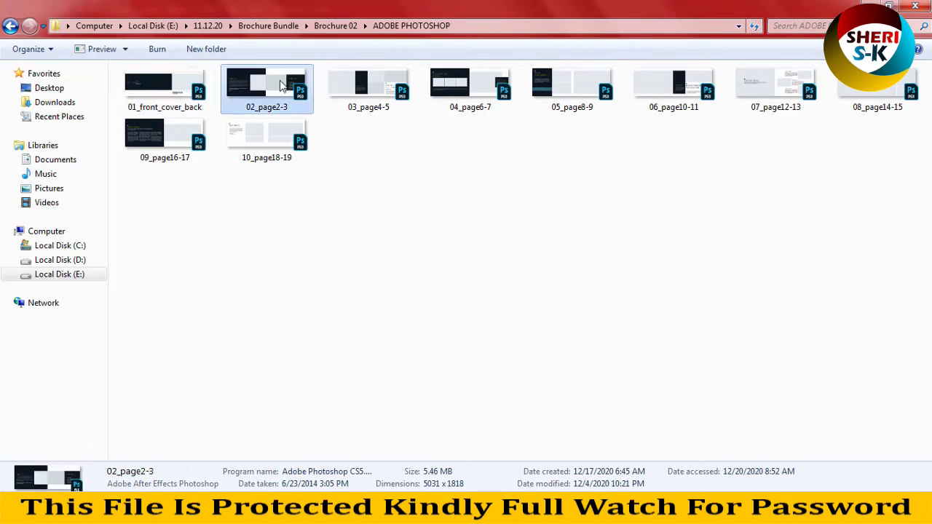
left_click_drag(280, 82, 283, 157)
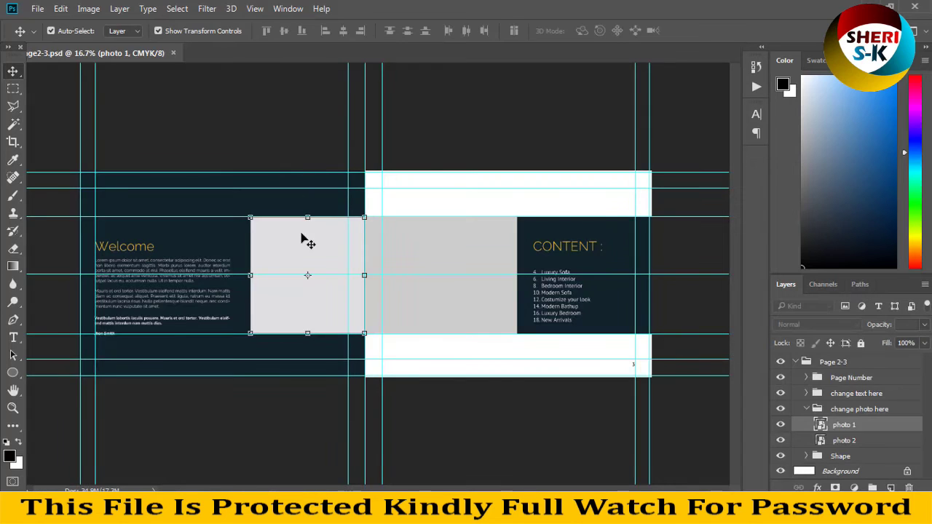
Inspect the spread's photo placeholders, body text and Welcome heading, then select the left placeholder.
left_click(394, 273)
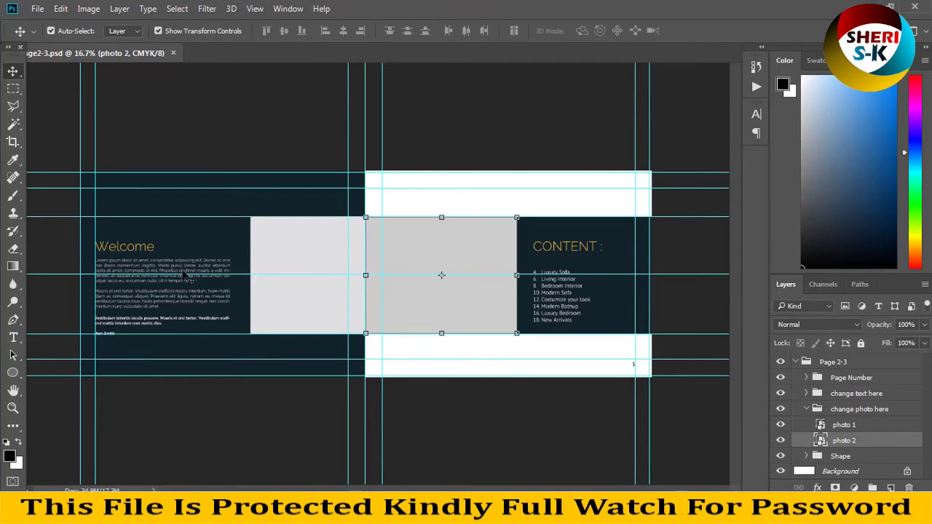
left_click(177, 275)
left_click(285, 260)
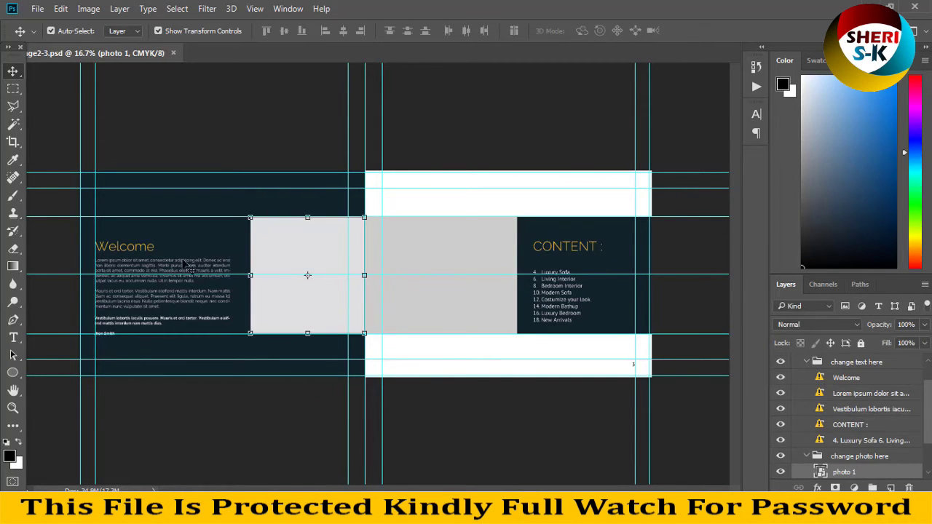
left_click(135, 247)
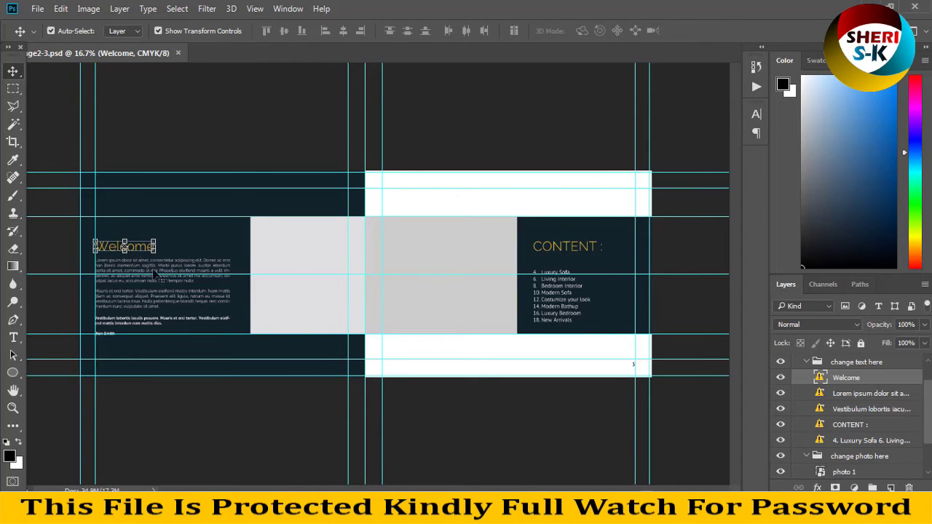
double_click(139, 247)
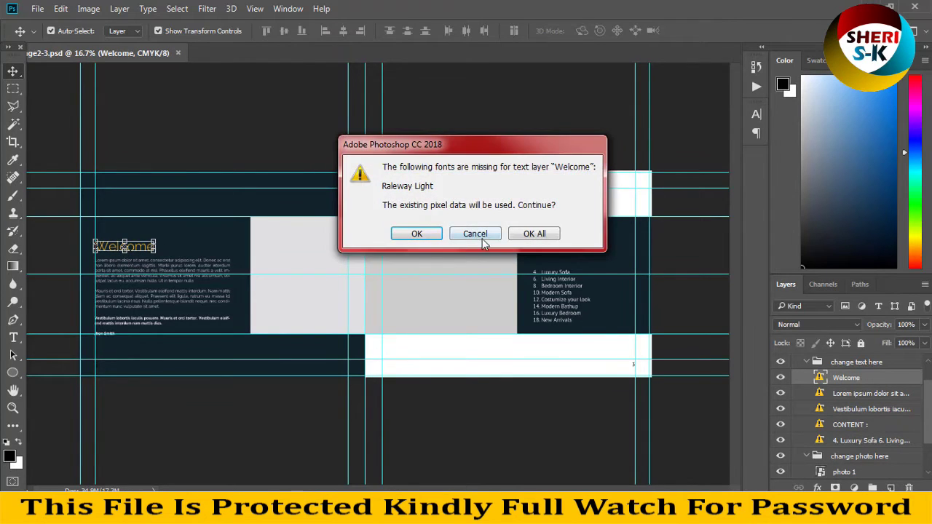
left_click(477, 234)
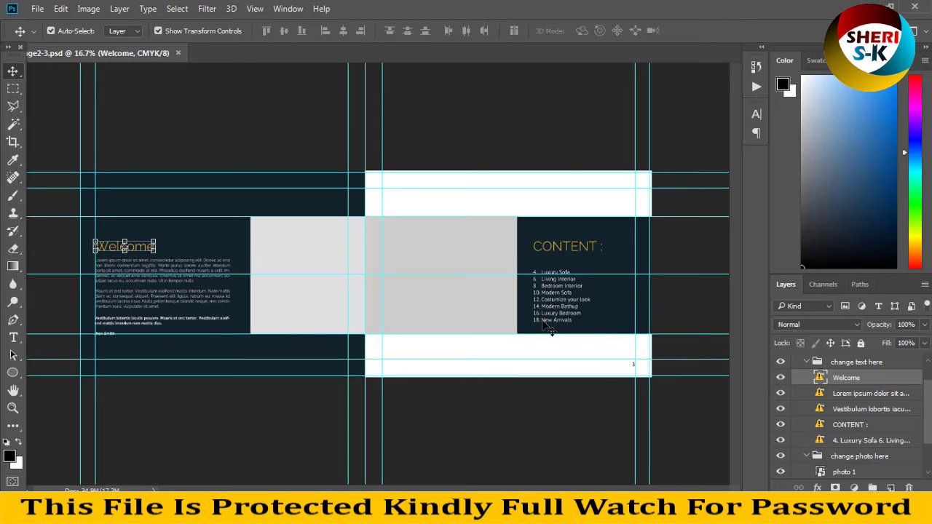
key("ctrl+plus")
key("ctrl+plus")
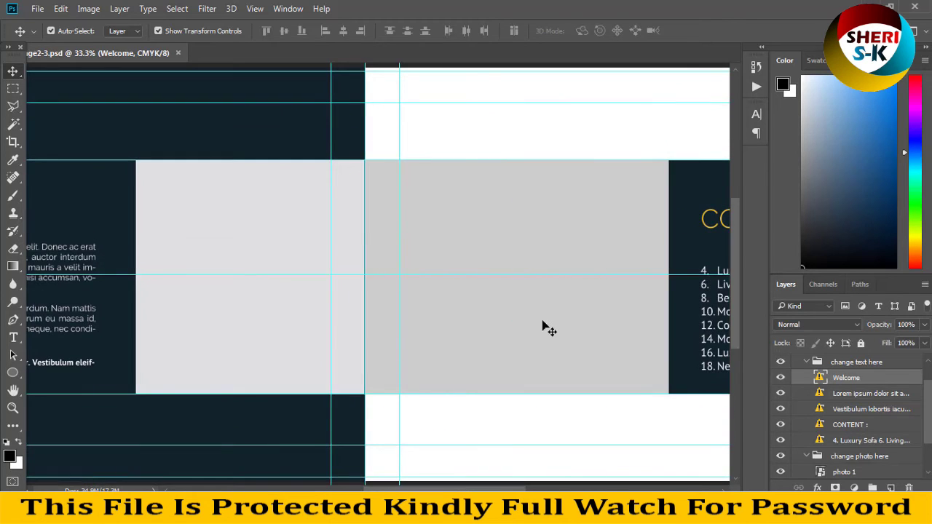
key("ctrl+minus")
key("ctrl+minus")
key("ctrl+minus")
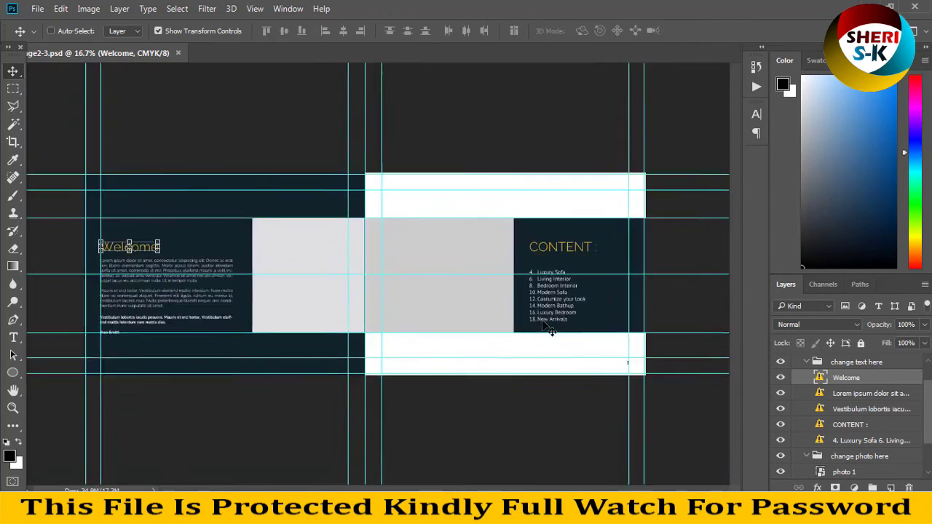
left_click(421, 270)
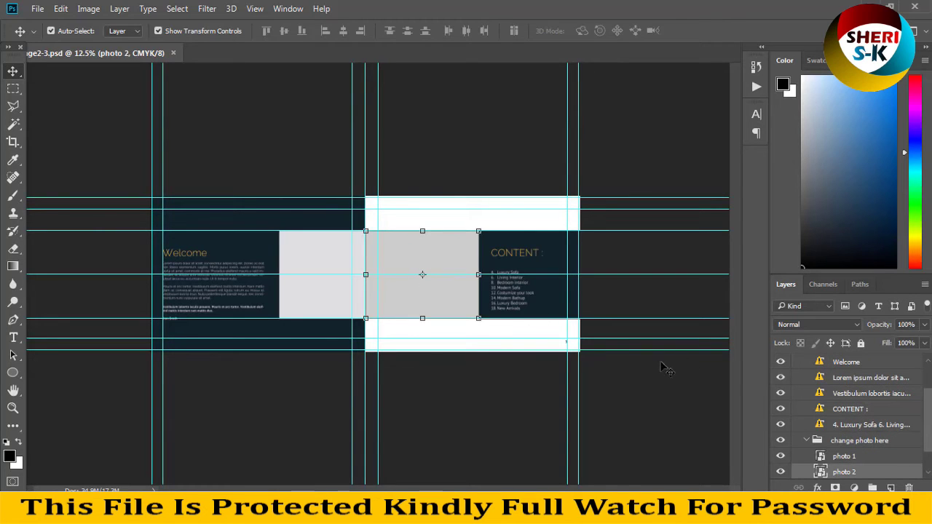
left_click(837, 456)
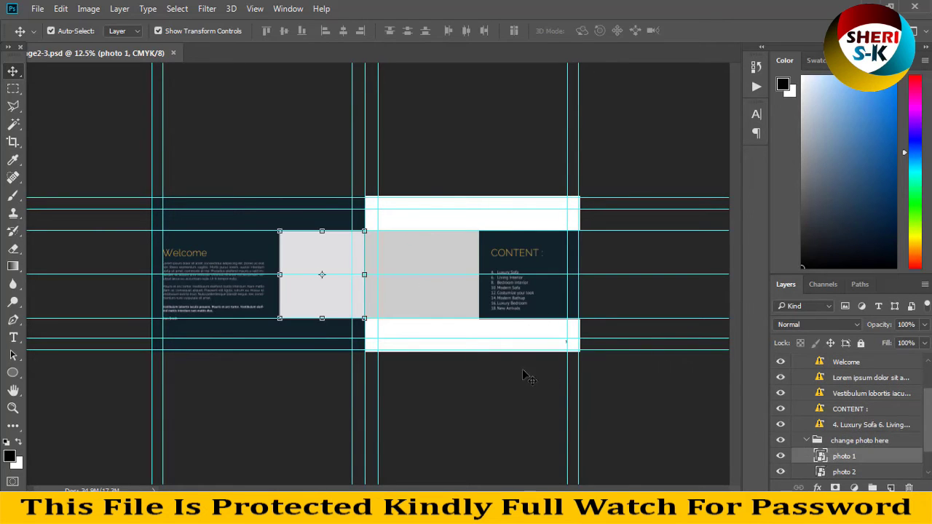
Open the photo 1 smart object and open the pink-haired woman in glasses photo from disk.
double_click(821, 459)
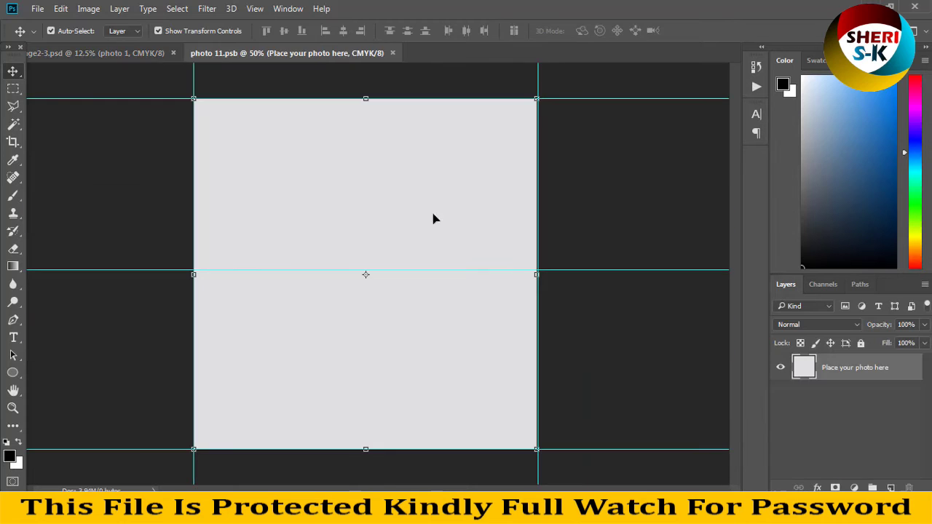
left_click(36, 9)
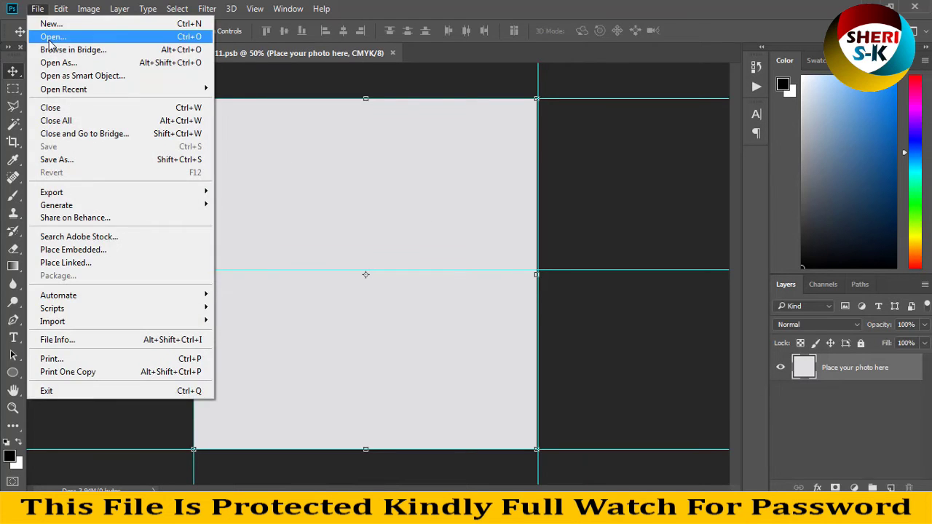
left_click(51, 37)
left_click(328, 181)
scroll(313, 194, "down", 10)
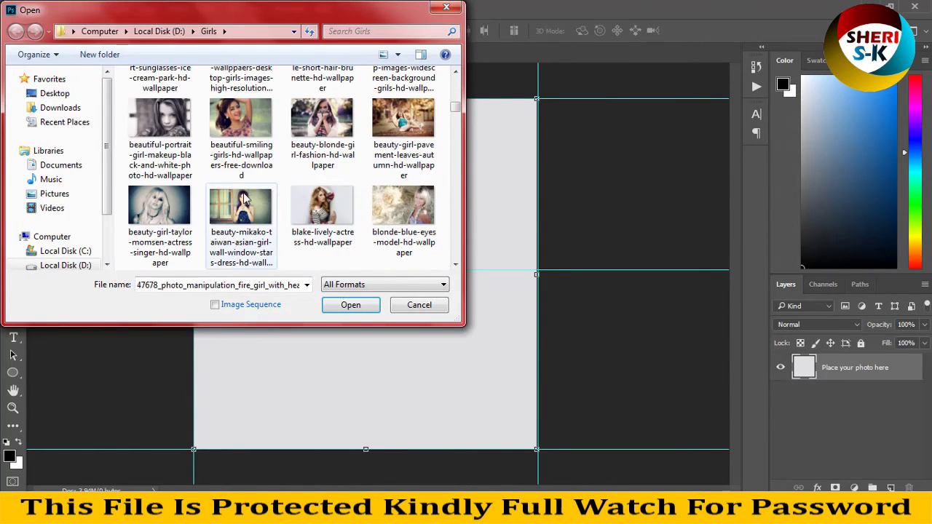
scroll(247, 204, "down", 3)
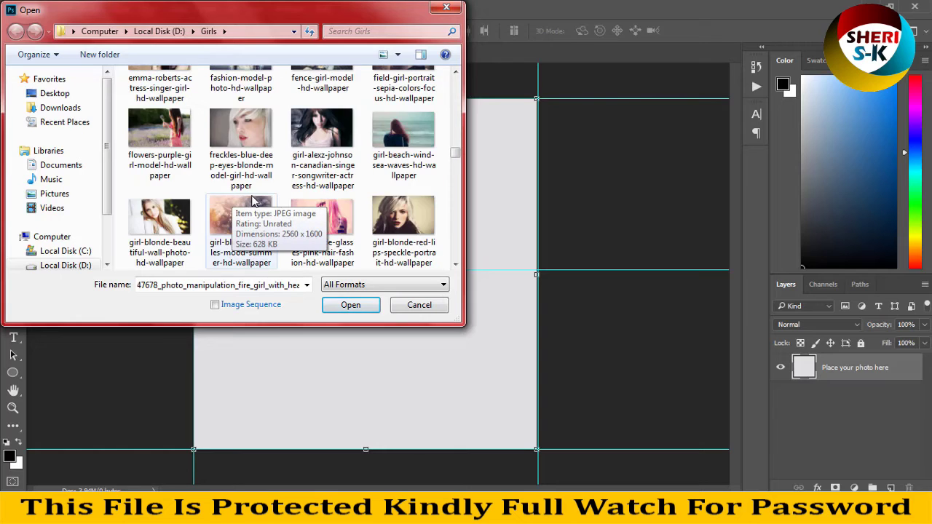
scroll(211, 189, "down", 2)
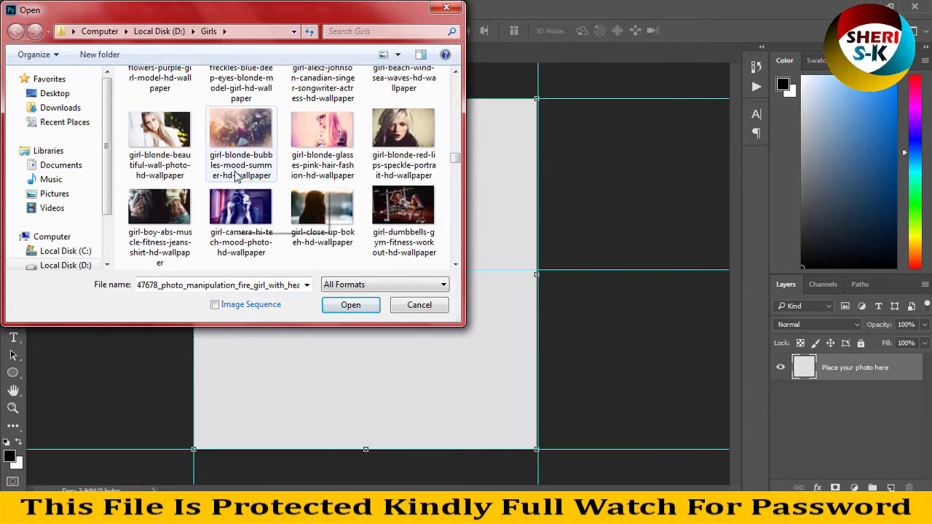
scroll(315, 186, "up", 1)
double_click(317, 182)
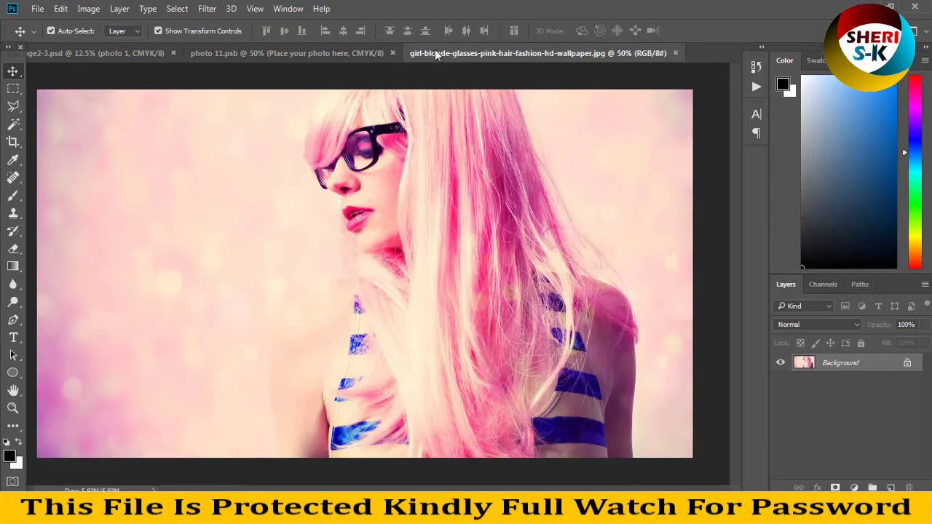
Drag the photo into photo 11.psb, shift it left, save, close, and select the right placeholder.
left_click_drag(435, 50, 474, 95)
left_click_drag(536, 235, 272, 219)
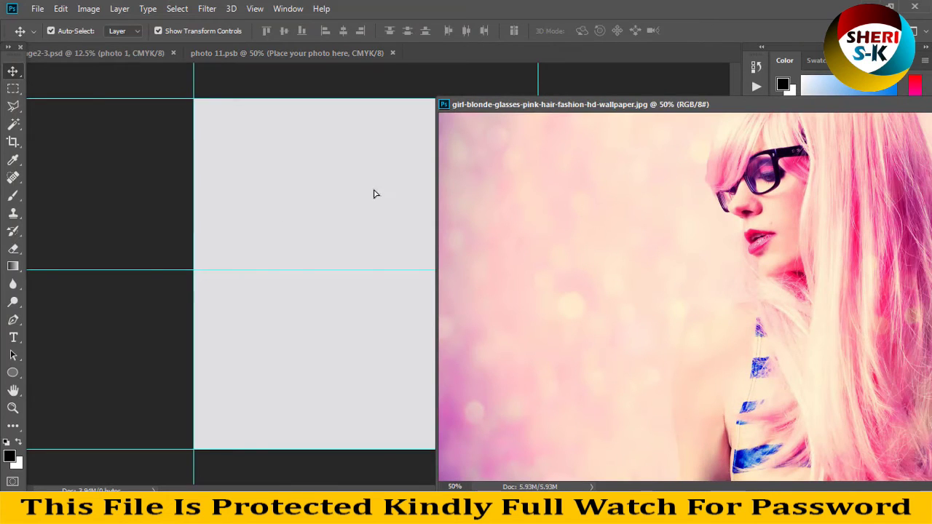
double_click(764, 106)
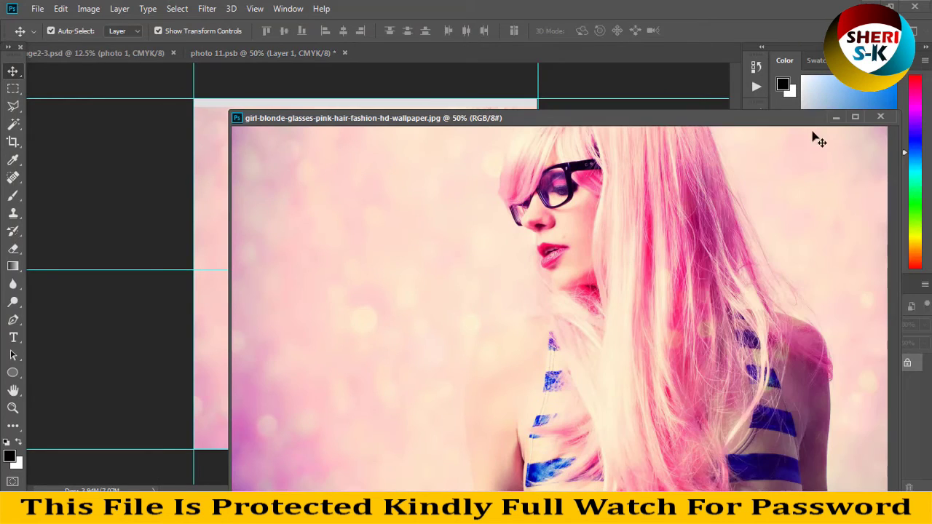
left_click(879, 117)
left_click_drag(401, 220, 357, 212)
key("ctrl+s")
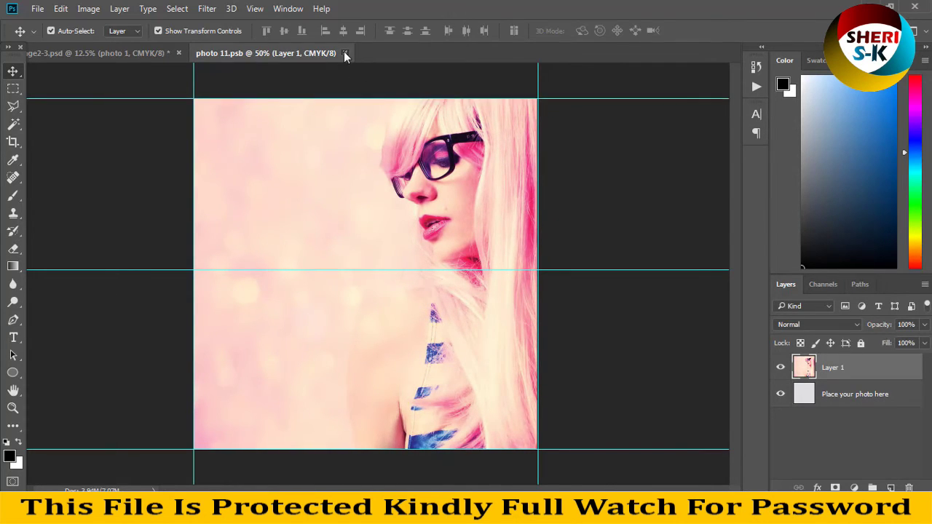
left_click(345, 54)
left_click(424, 273)
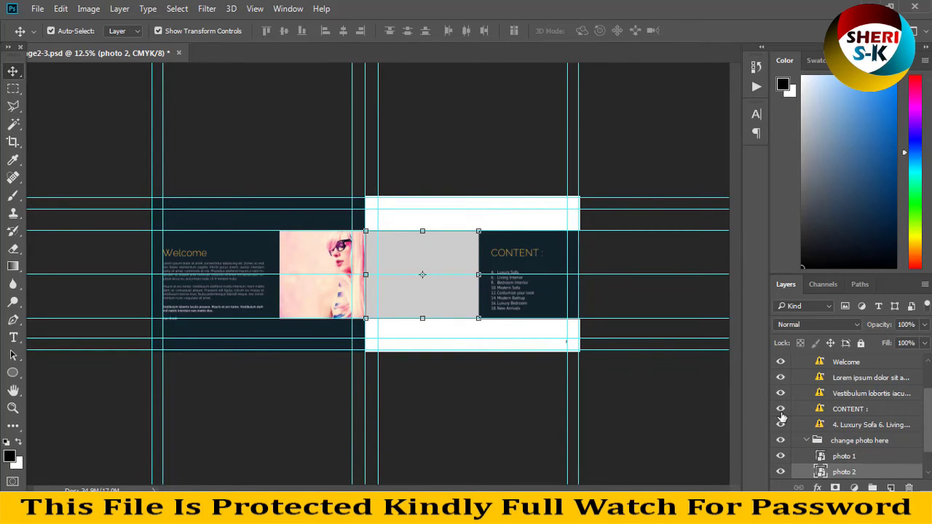
Open the photo 2 smart object and open the girl-with-headphones photo from disk.
double_click(822, 473)
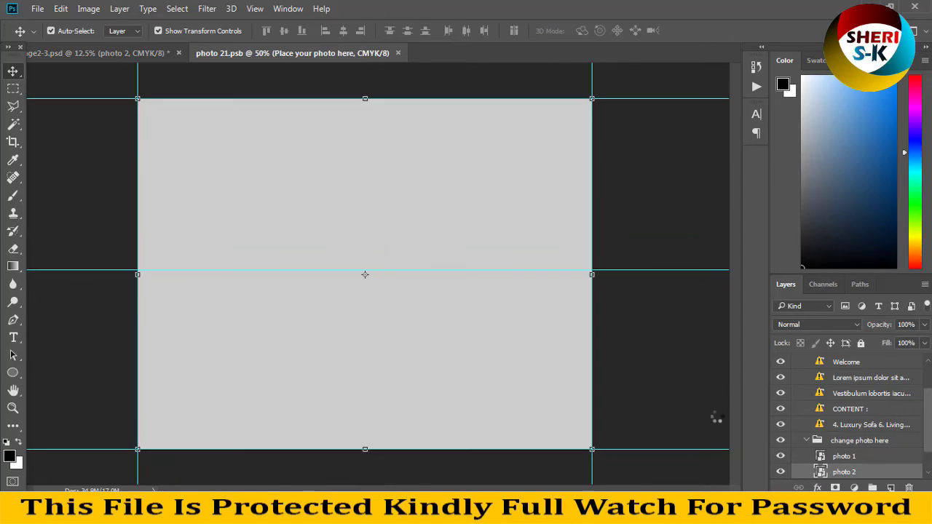
left_click(37, 8)
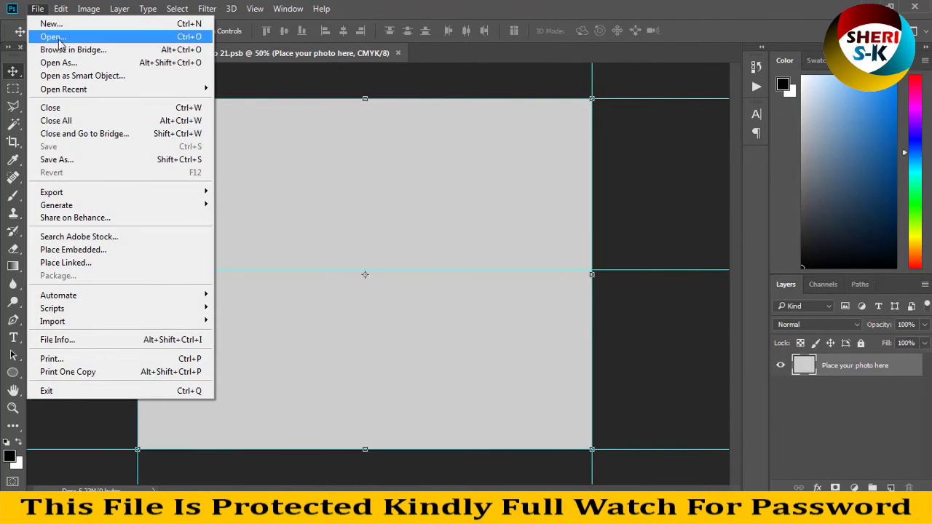
left_click(51, 36)
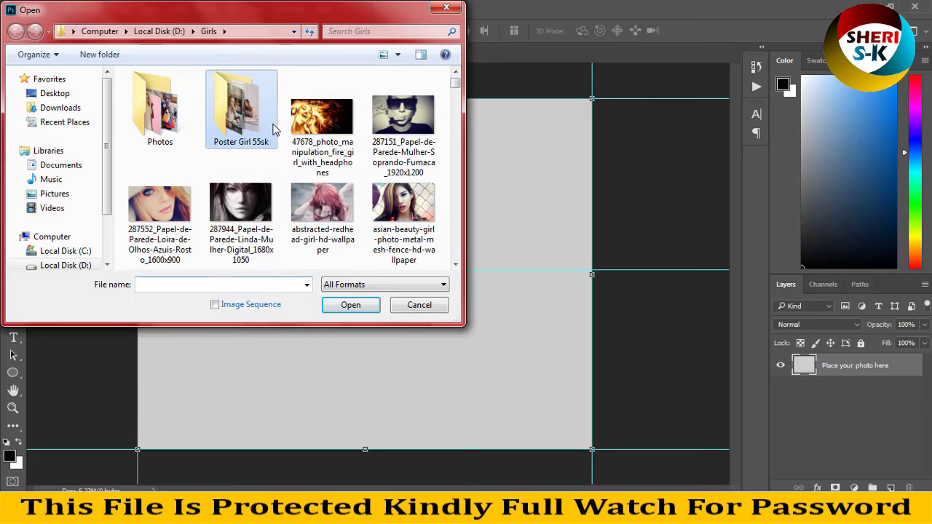
left_click_drag(455, 86, 450, 169)
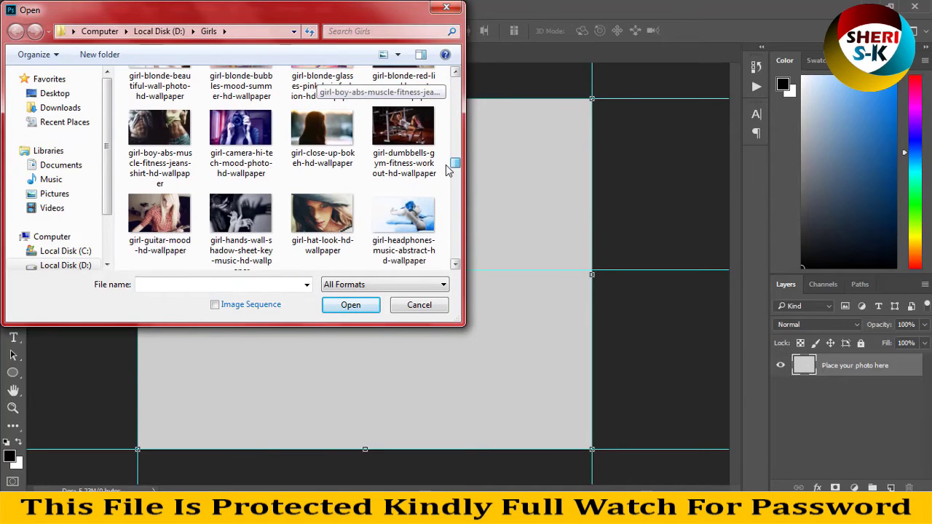
double_click(404, 200)
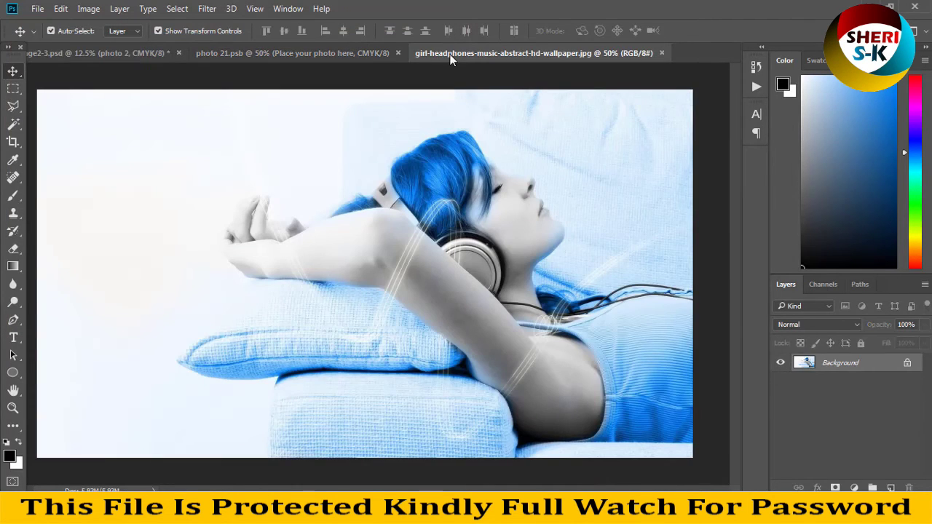
Drag the headphones photo into photo 21.psb as a layer, shift it left, save, and close.
left_click_drag(542, 52, 508, 108)
left_click_drag(559, 195, 266, 179)
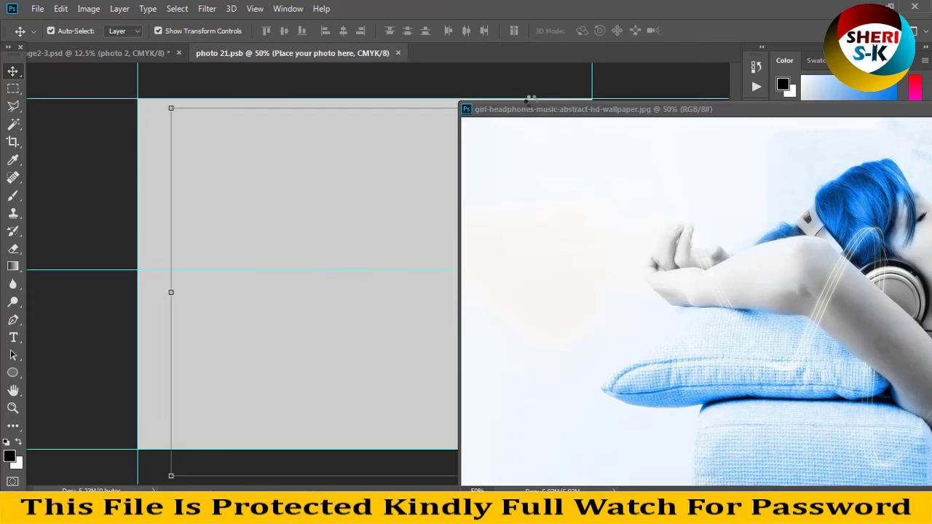
left_click_drag(888, 110, 602, 110)
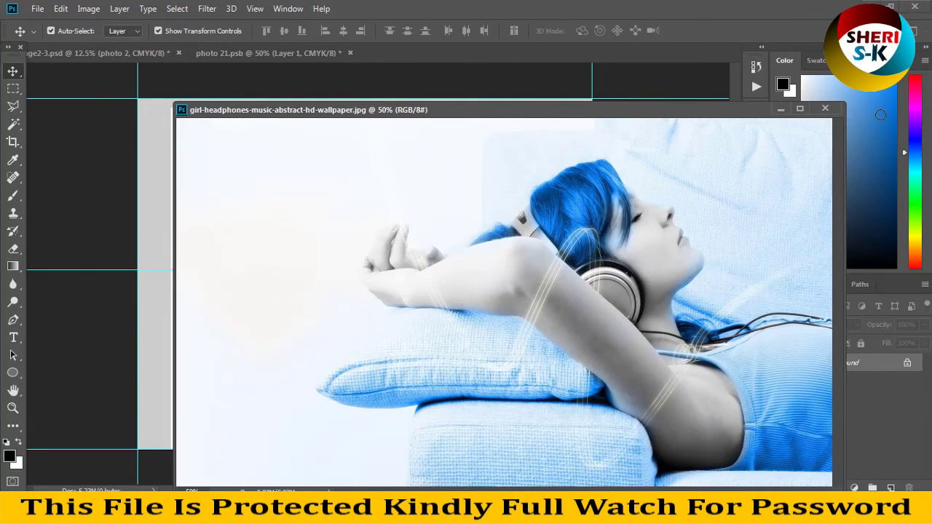
left_click(825, 109)
left_click_drag(524, 175, 360, 158)
key("ctrl+s")
left_click(344, 54)
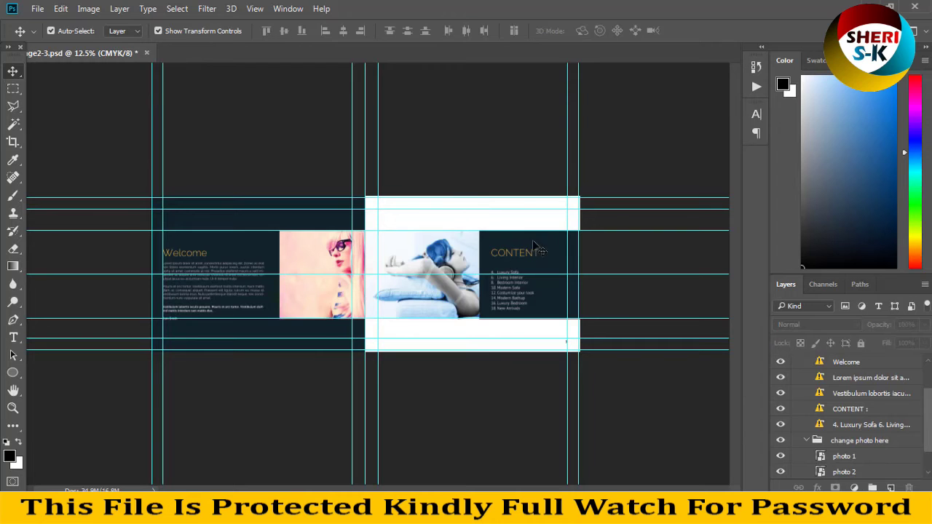
Set the Shape 2 panel behind the CONTENT list to black.
left_click(531, 248)
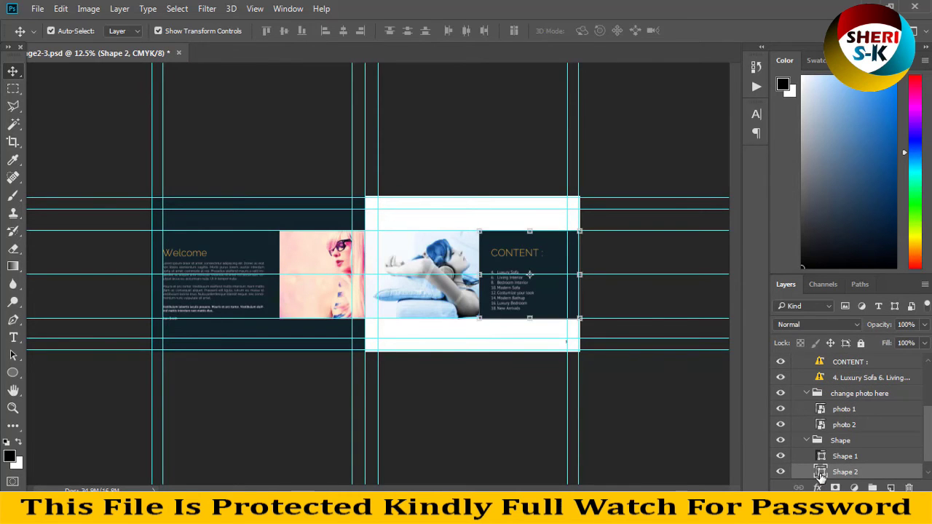
double_click(820, 472)
left_click_drag(444, 91, 754, 136)
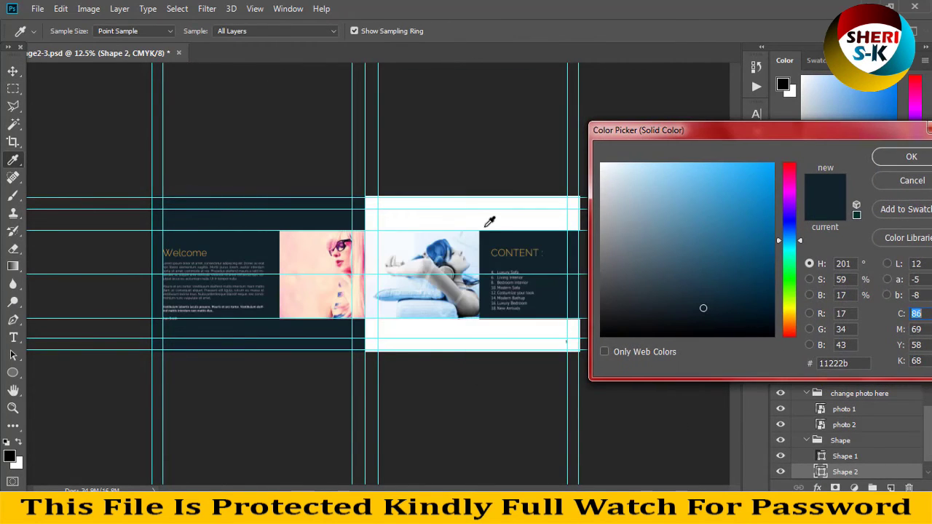
left_click(441, 248)
left_click_drag(415, 284, 675, 299)
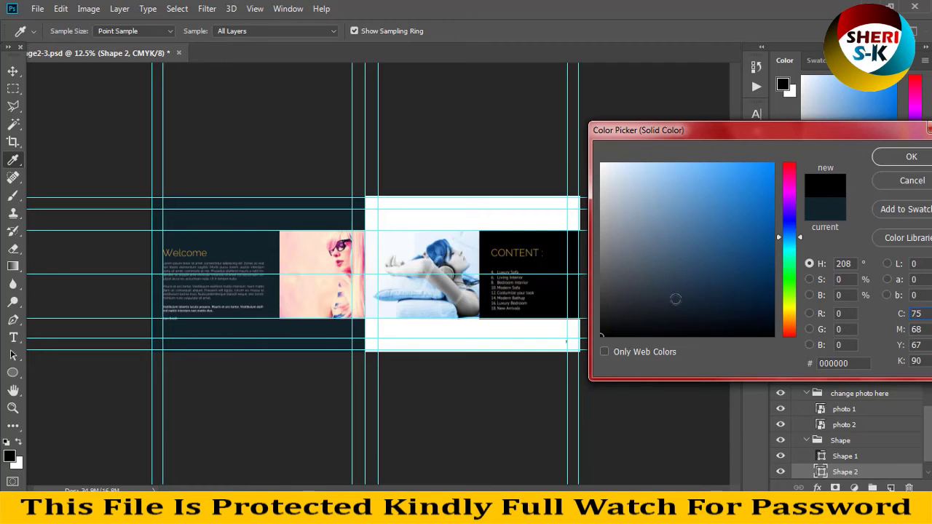
key("Return")
key("v")
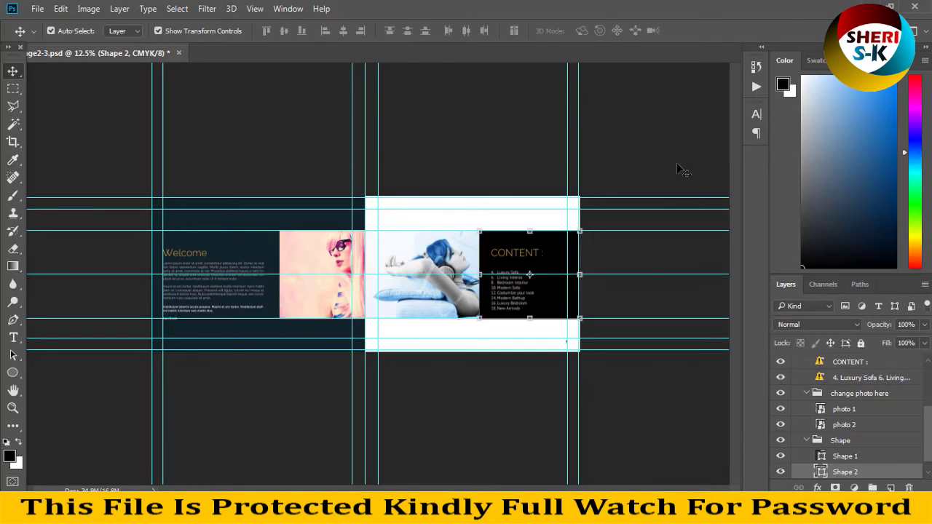
Close the page 2-3 spread and drag 03_page4-5 from Explorer into Photoshop.
left_click(179, 53)
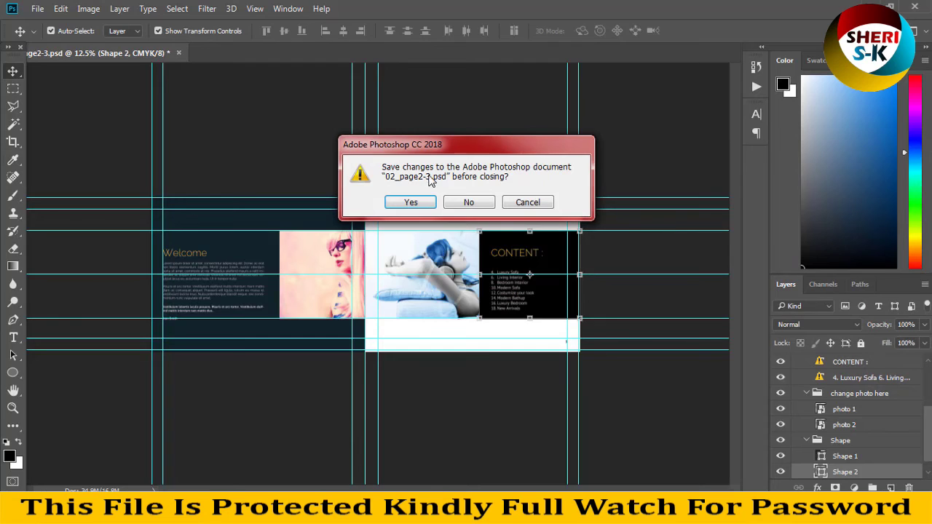
left_click(468, 202)
left_click(244, 510)
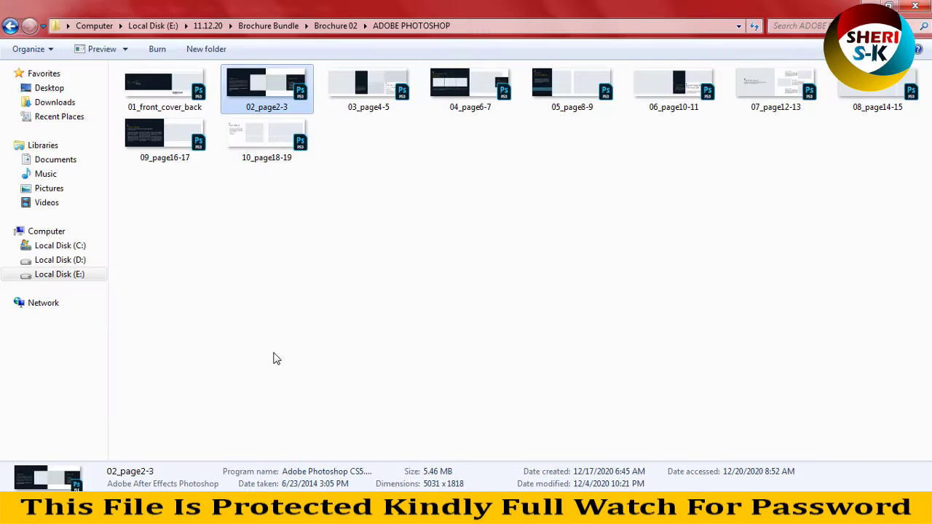
left_click(371, 88)
left_click_drag(369, 79, 258, 261)
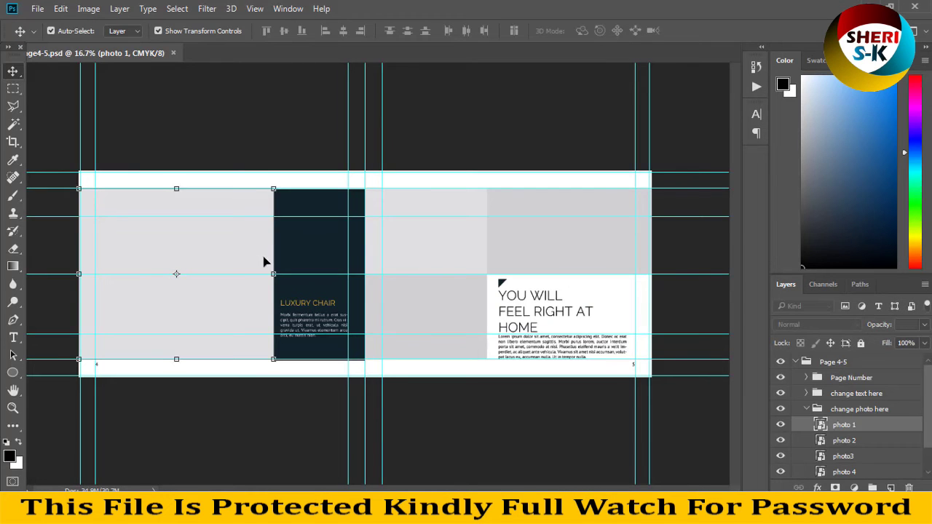
Check the photo 1, 2 and 3 placeholders, then close the page 4-5 spread choosing No.
left_click(459, 238)
left_click(510, 251)
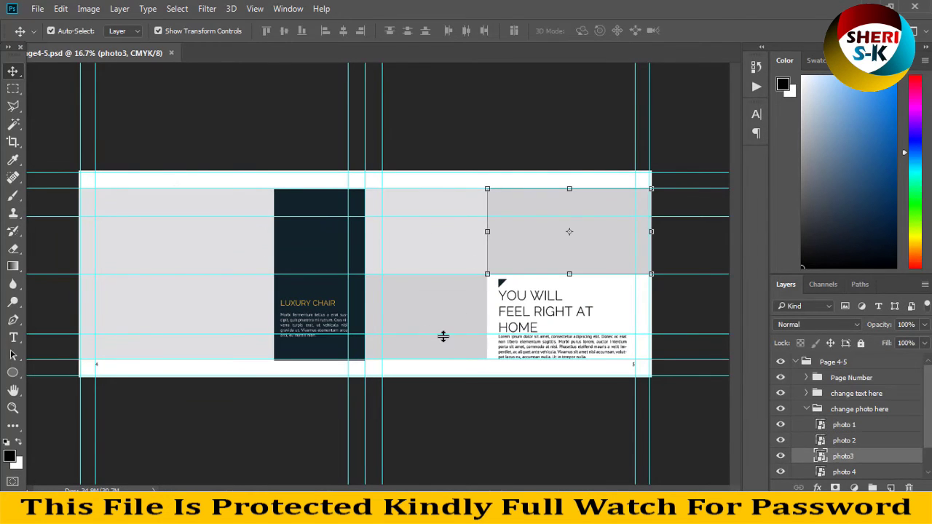
left_click(161, 268)
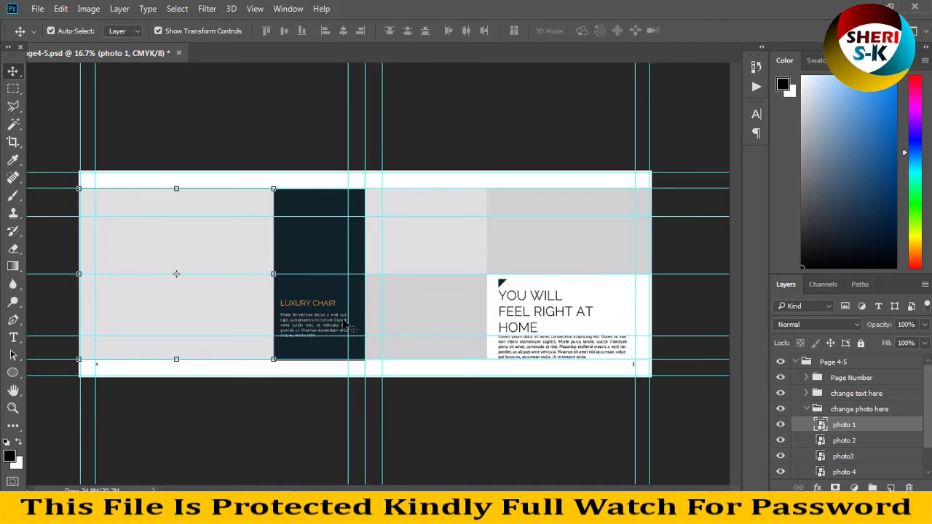
left_click(178, 52)
left_click(466, 203)
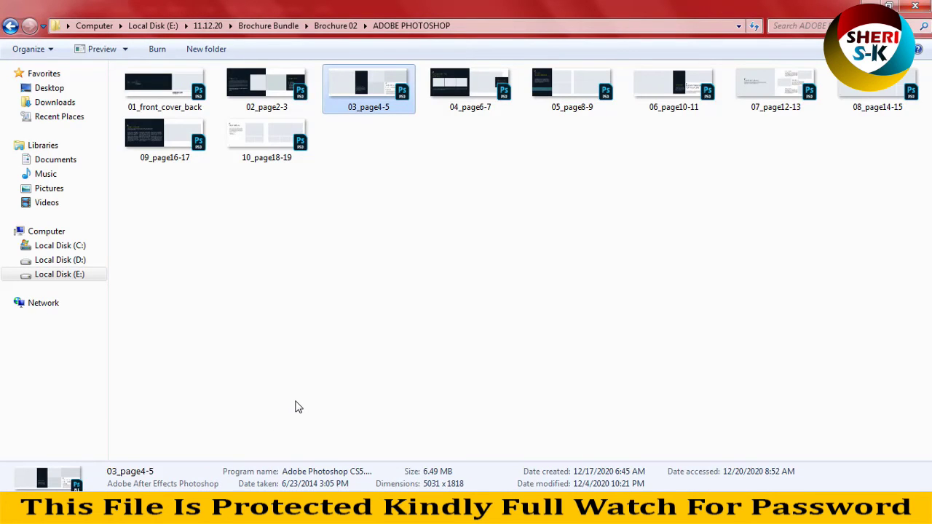
In Windows Explorer, go up to Brochure Bundle and into Brochure 08's PHOTOSHOP folder.
key("BackSpace")
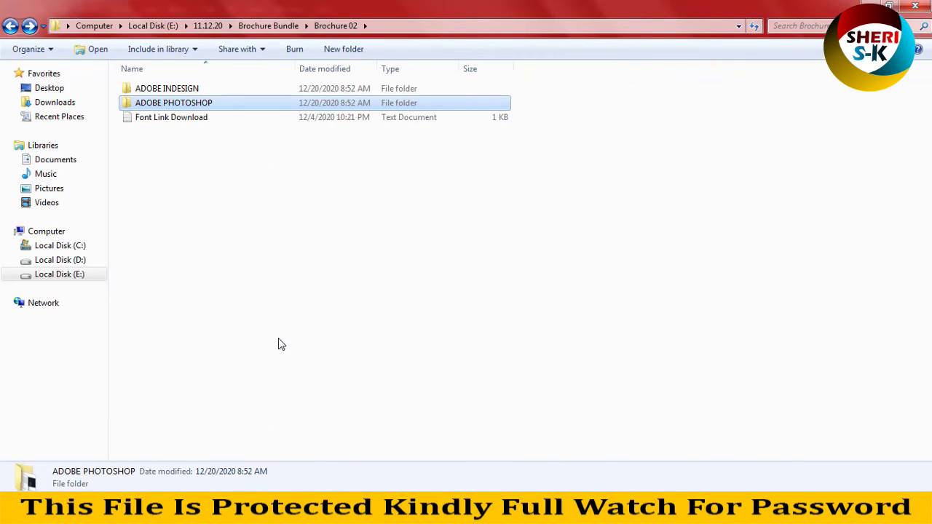
key("BackSpace")
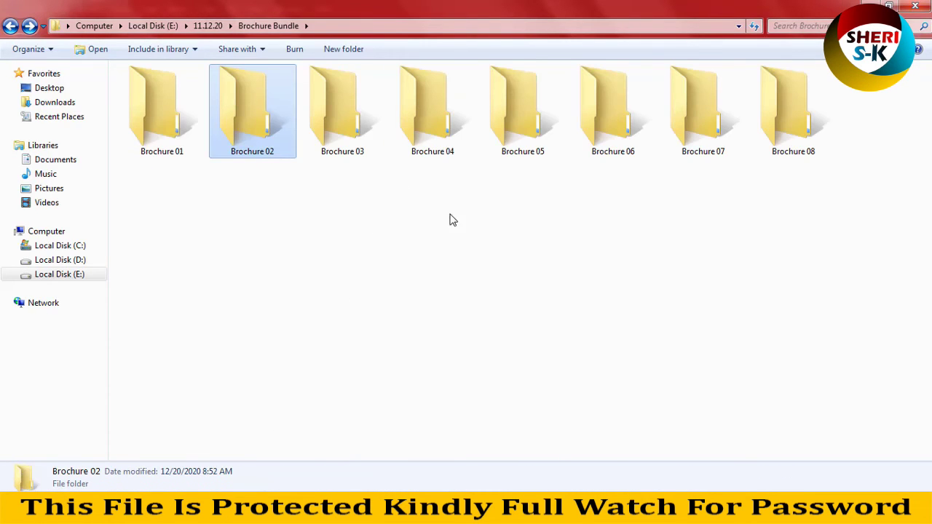
double_click(800, 122)
double_click(146, 107)
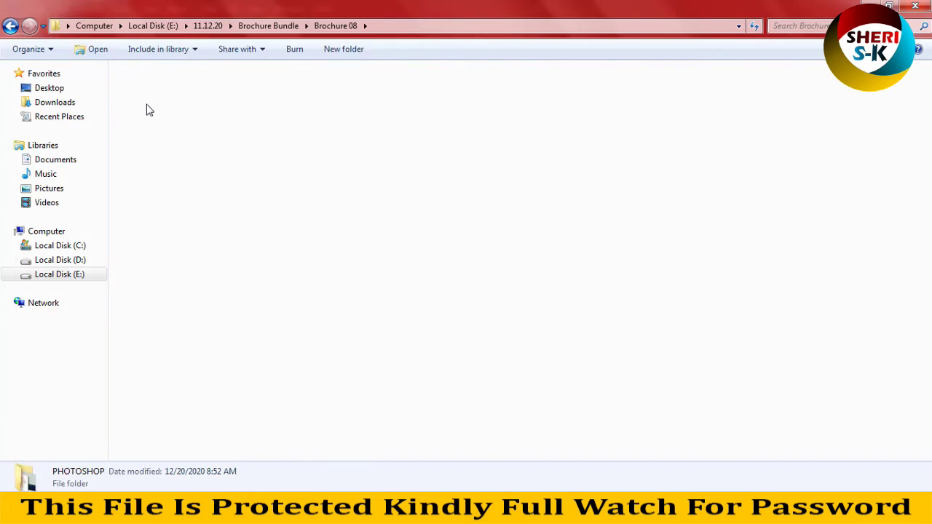
Drag the 02_page2-3 file onto Photoshop to open the spread.
left_click(143, 92)
left_click(249, 91)
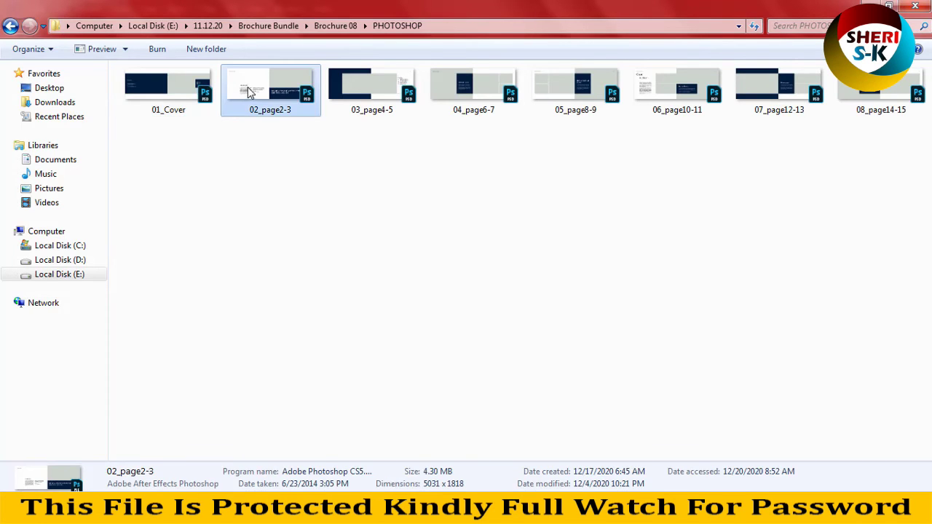
left_click_drag(273, 90, 341, 144)
left_click(476, 220)
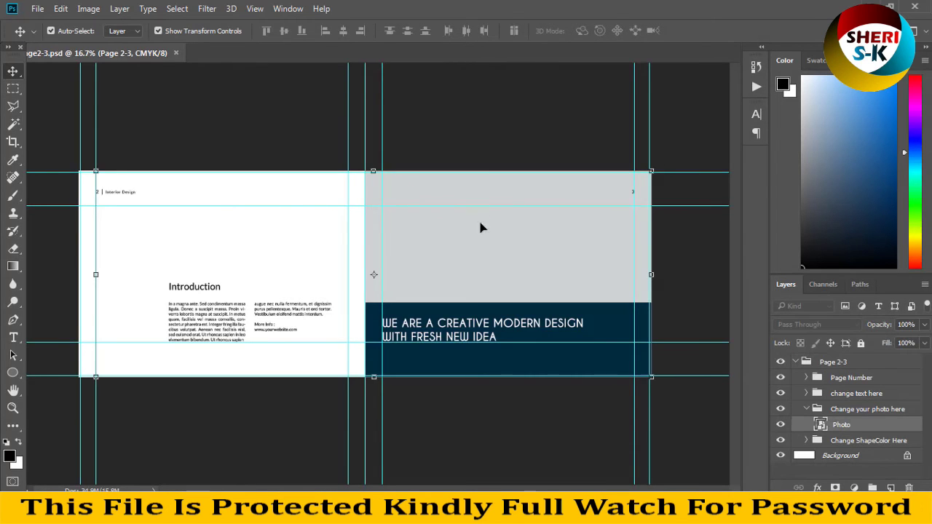
Open the Photo smart object and bring the fire-girl-with-headphones image in as a layer.
double_click(820, 427)
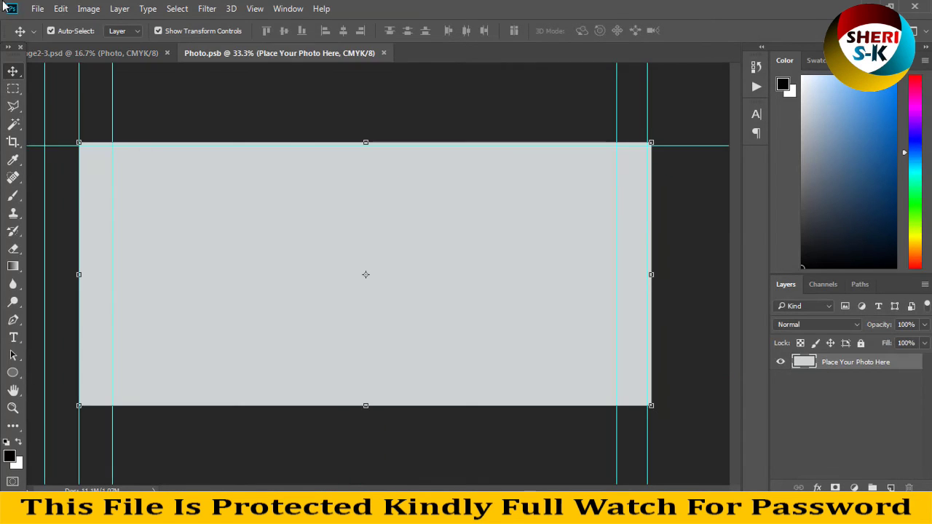
left_click(36, 9)
left_click(43, 35)
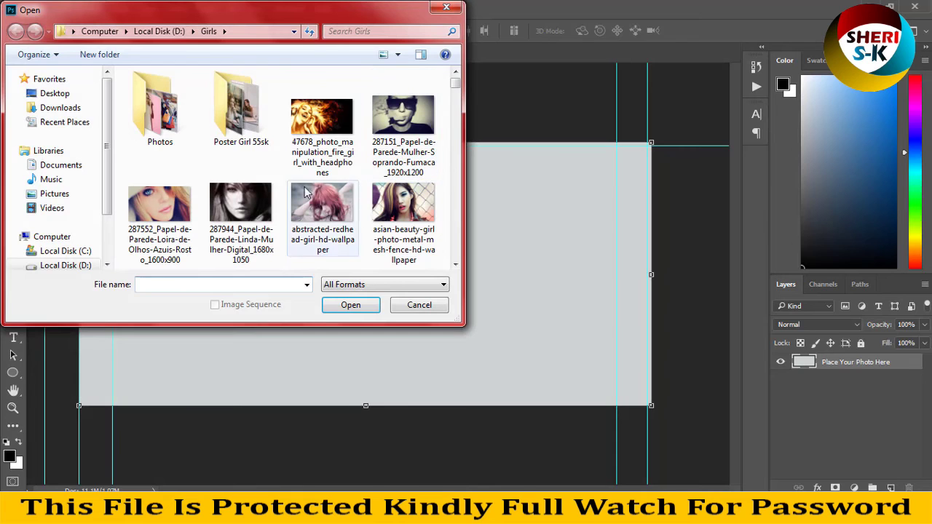
double_click(304, 134)
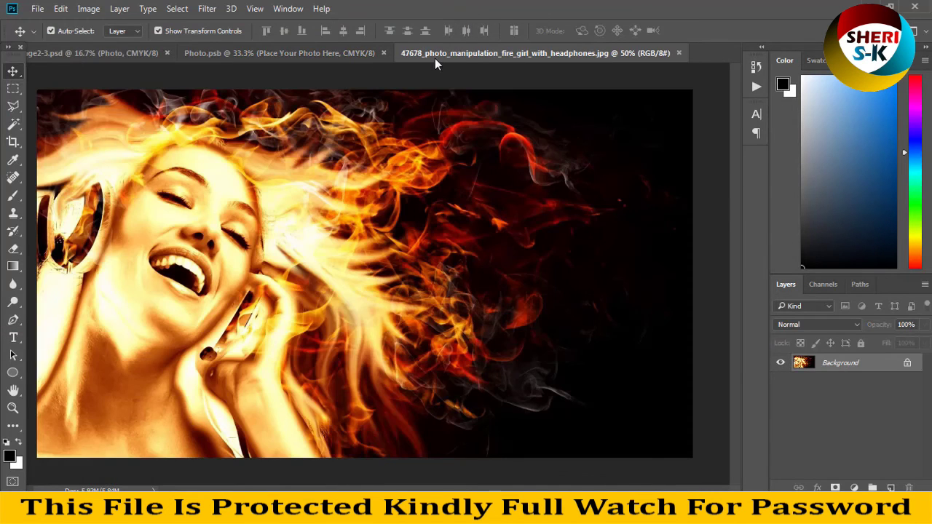
left_click_drag(535, 53, 605, 138)
left_click_drag(557, 206, 360, 212)
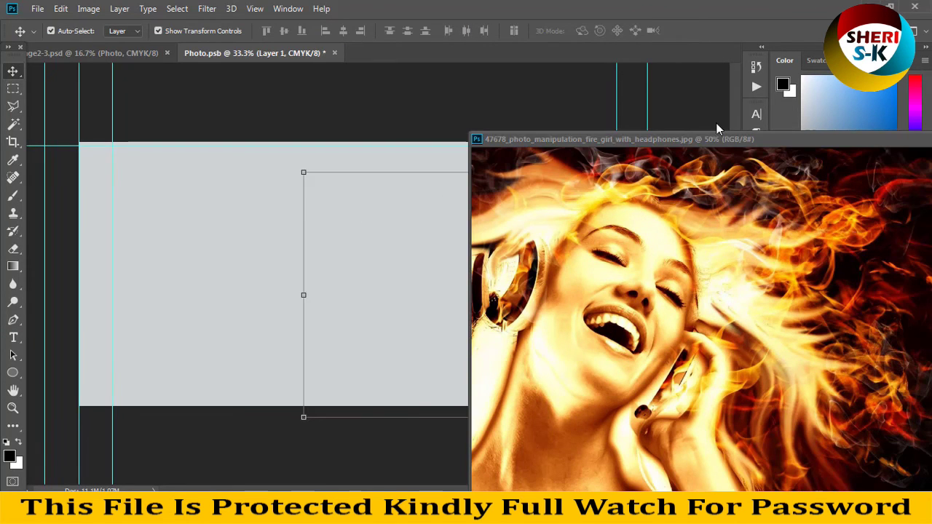
left_click_drag(568, 139, 69, 83)
left_click(622, 85)
Enlarge the fire-girl layer to cover the placeholder, save Photo.psb, and return to the page 2-3 spread.
left_click_drag(483, 241, 258, 210)
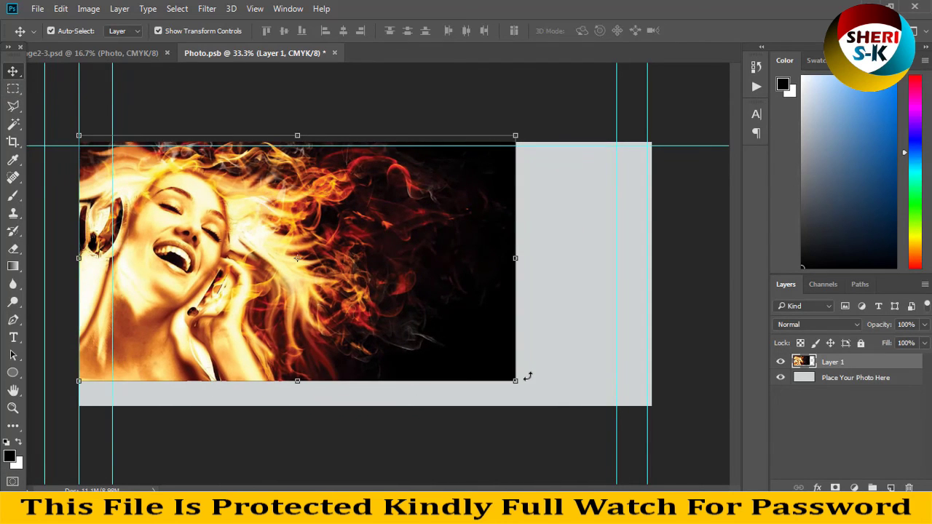
key("ctrl")
left_click_drag(519, 384, 650, 455)
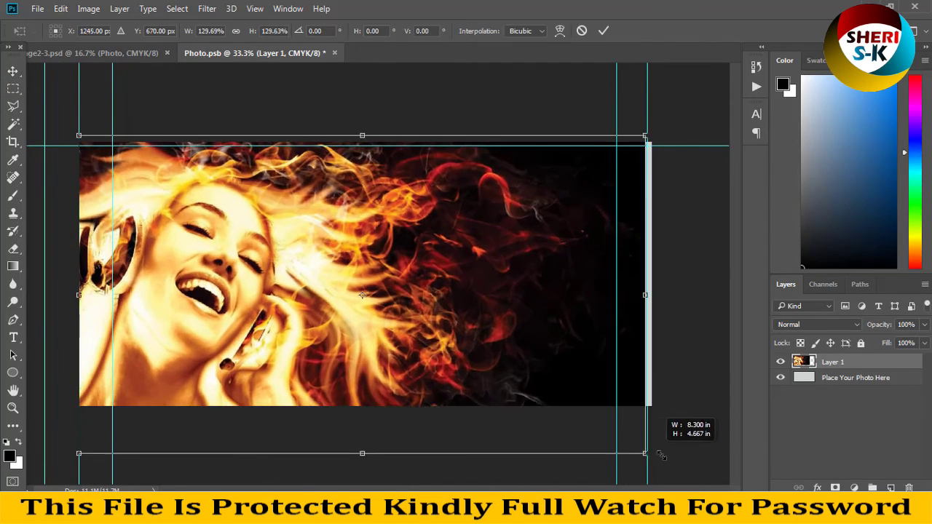
left_click_drag(579, 411, 581, 399)
key("Return")
key("ctrl+s")
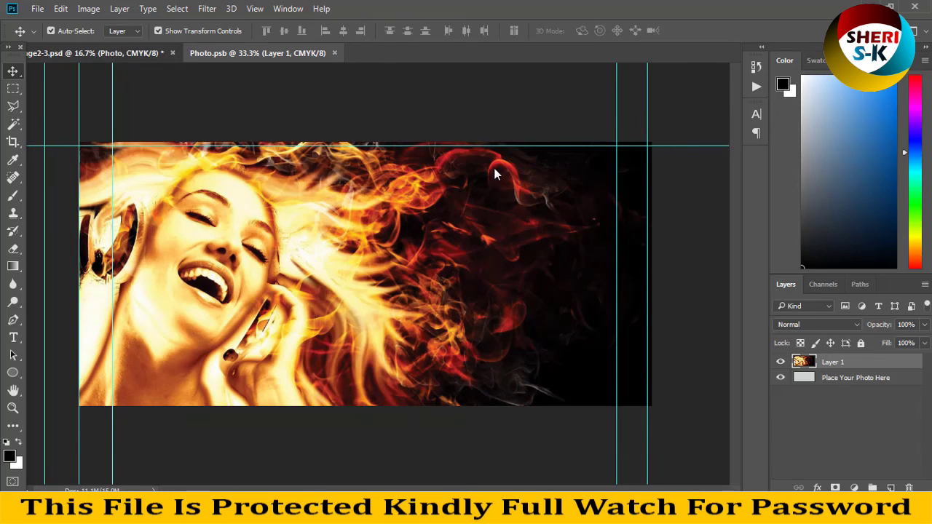
left_click(95, 52)
left_click(549, 339)
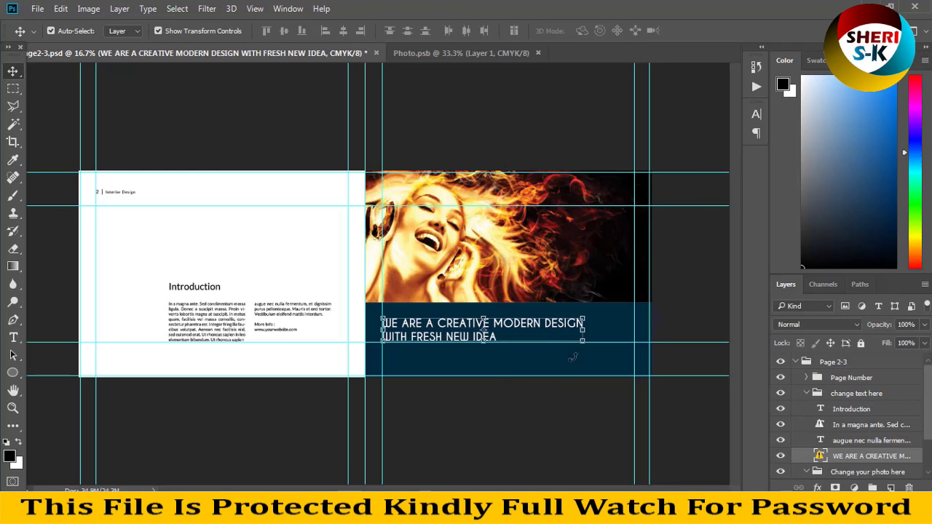
Dismiss the missing-font warning for all layers while transforming the headline text.
key("ctrl+t")
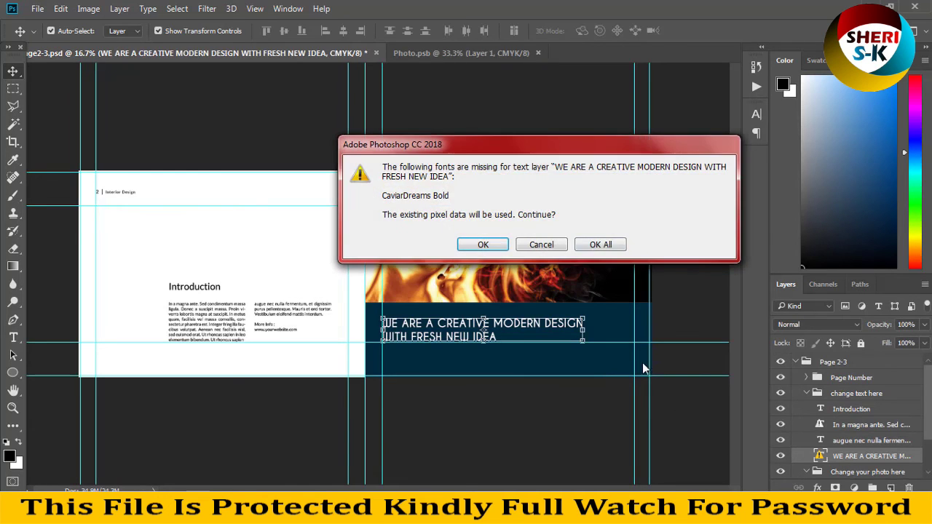
left_click(589, 245)
key("Return")
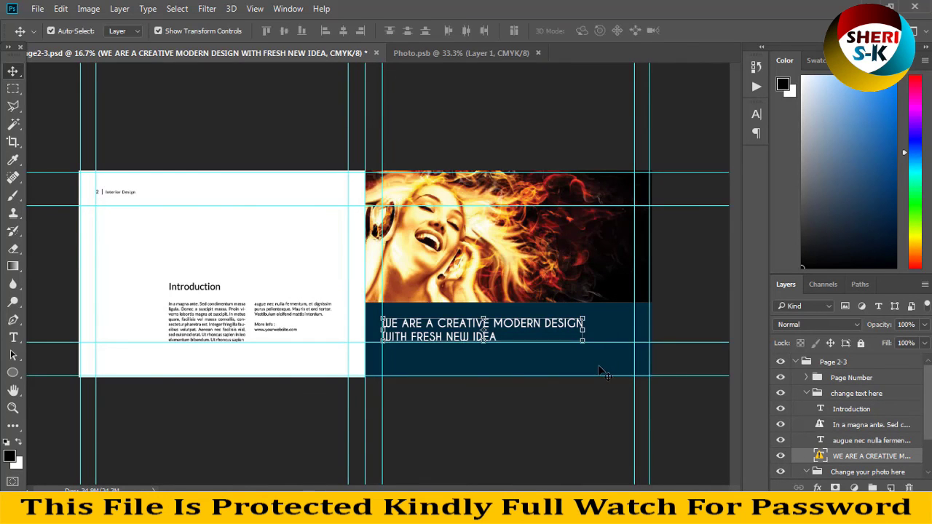
Recolor the dark blue band under the headline to dark brown #392011 in the Color Picker.
left_click(599, 370)
double_click(821, 472)
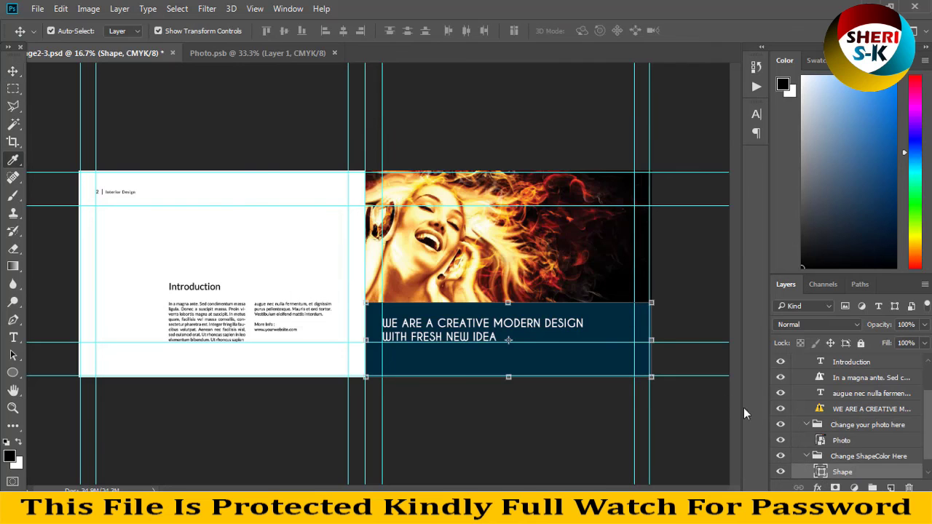
left_click_drag(452, 90, 753, 142)
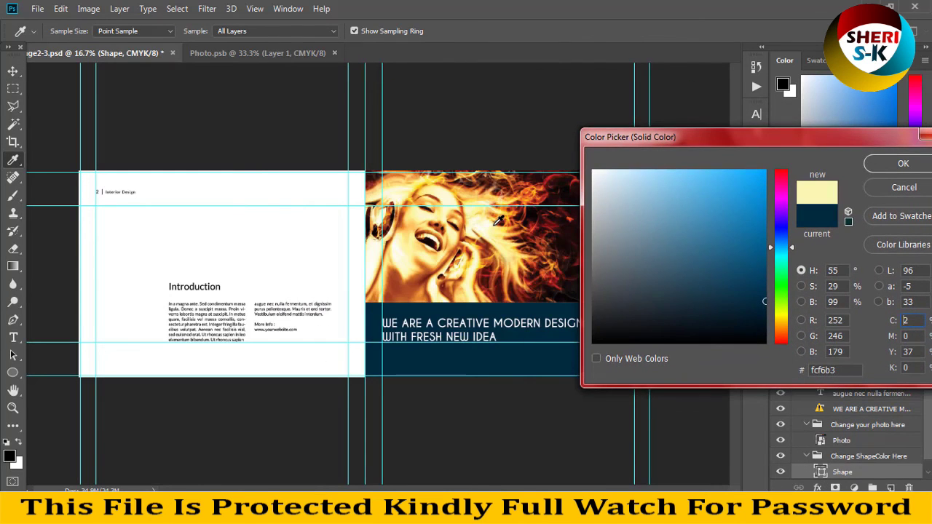
left_click(441, 263)
left_click_drag(442, 263, 399, 300)
left_click(716, 302)
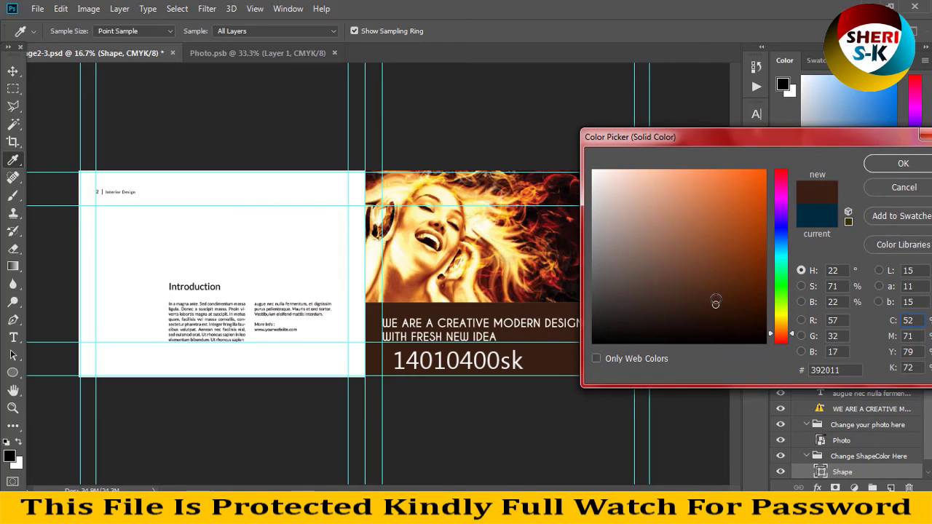